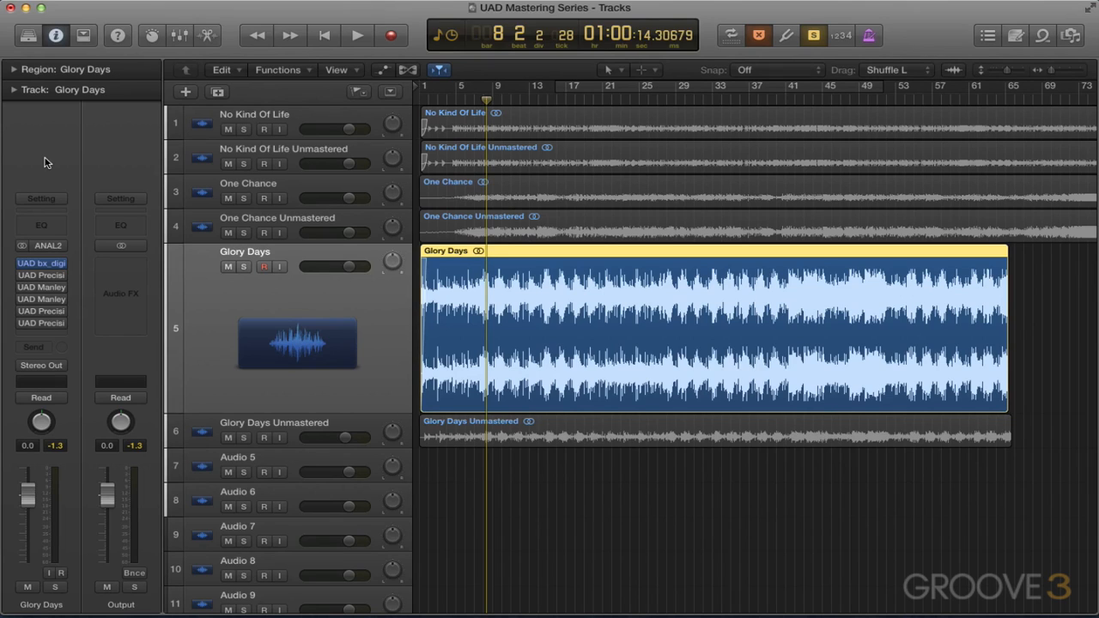
Audition the Glory Days track and open its bx_digital V2 equalizer
{"action": "key", "text": "space"}
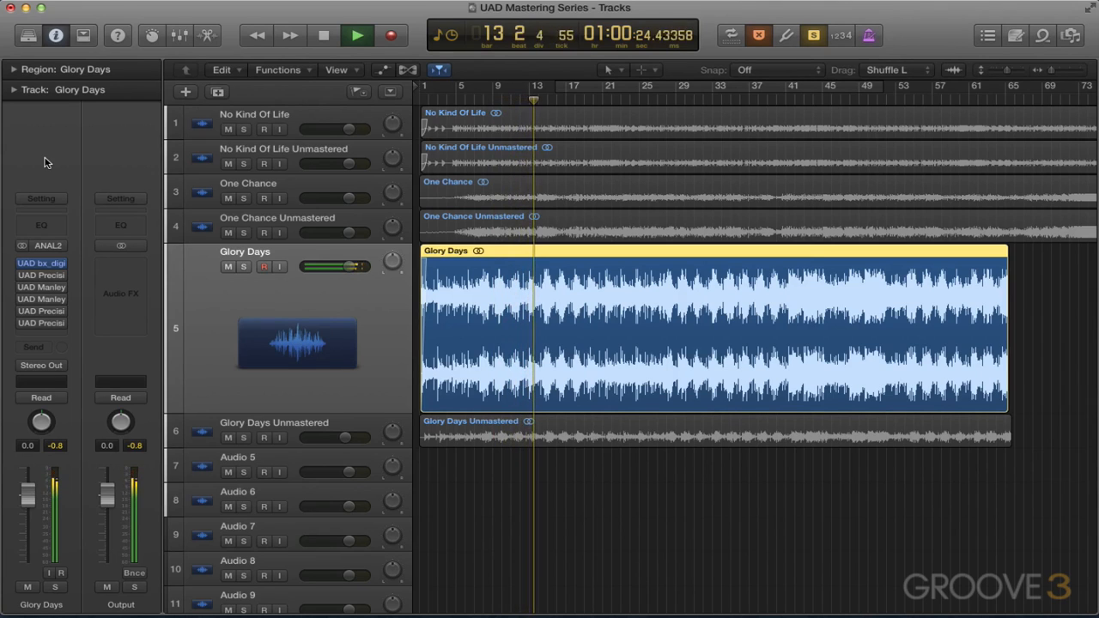
{"action": "key", "text": "space"}
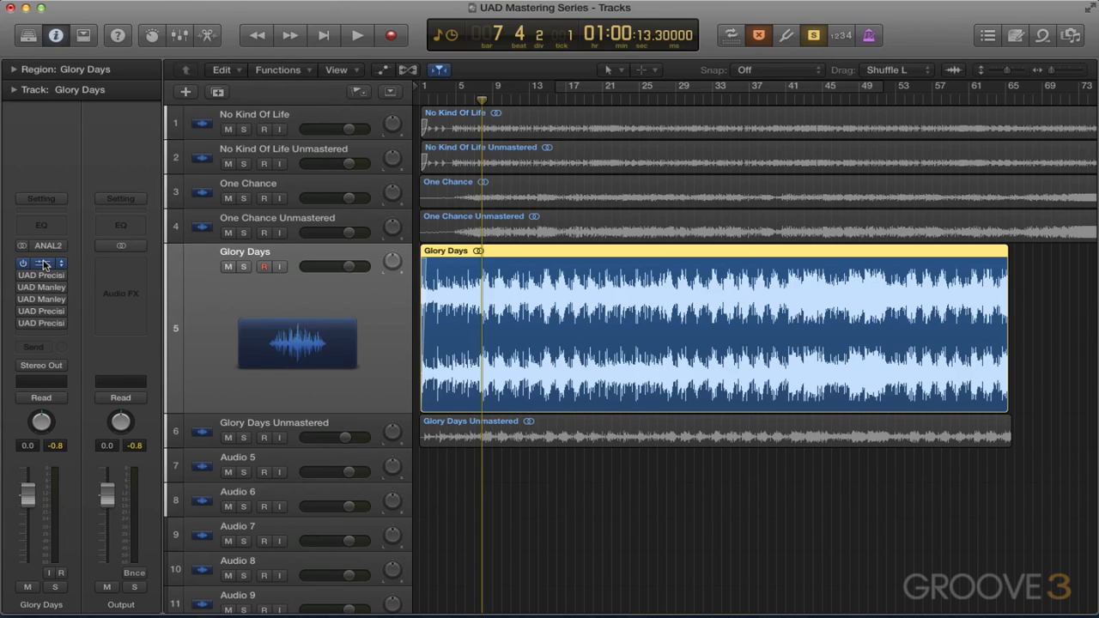
{"action": "left_click", "coordinate": [44, 263]}
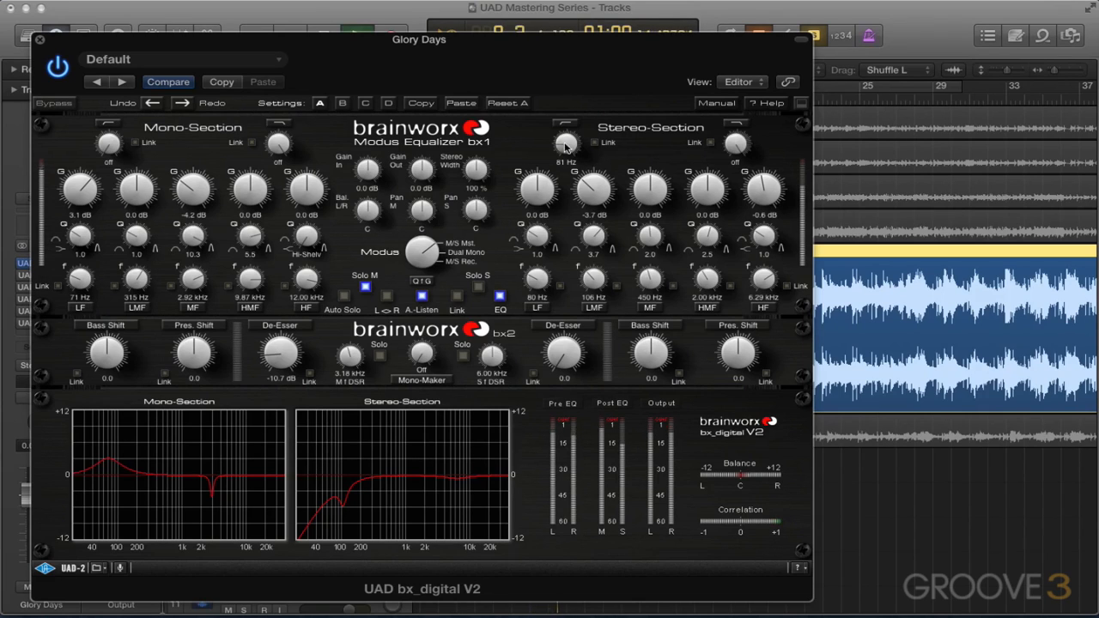
In the stereo section, set the high-pass filter to 73 Hz, solo the side signal and set the LMF frequency to 128 Hz
{"action": "mouse_move", "coordinate": [560, 146]}
{"action": "left_mouse_down"}
{"action": "mouse_move", "coordinate": [584, 100]}
{"action": "mouse_move", "coordinate": [557, 124]}
{"action": "mouse_move", "coordinate": [550, 160]}
{"action": "left_mouse_up"}
{"action": "left_click", "coordinate": [478, 286]}
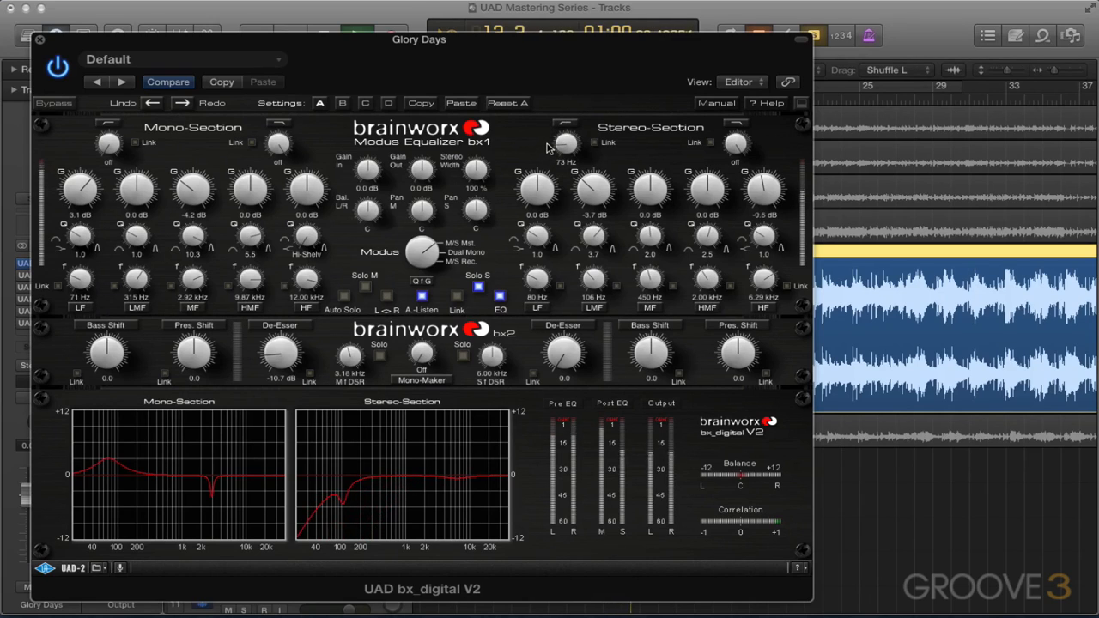
{"action": "mouse_move", "coordinate": [594, 276]}
{"action": "left_mouse_down"}
{"action": "mouse_move", "coordinate": [601, 258]}
{"action": "mouse_move", "coordinate": [593, 273]}
{"action": "left_mouse_up"}
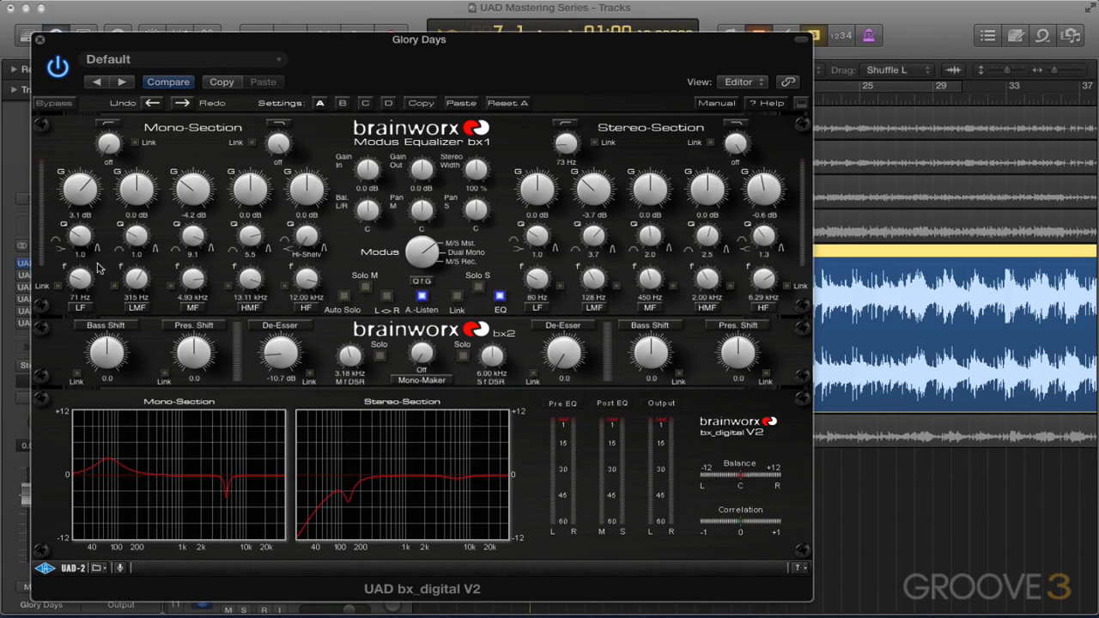
In the mono section, set LF gain to 0.0 dB, solo the mid signal, and tune the MF band to 2.63 kHz with Q 10.3
{"action": "left_click_drag", "start_coordinate": [90, 188], "coordinate": [81, 178]}
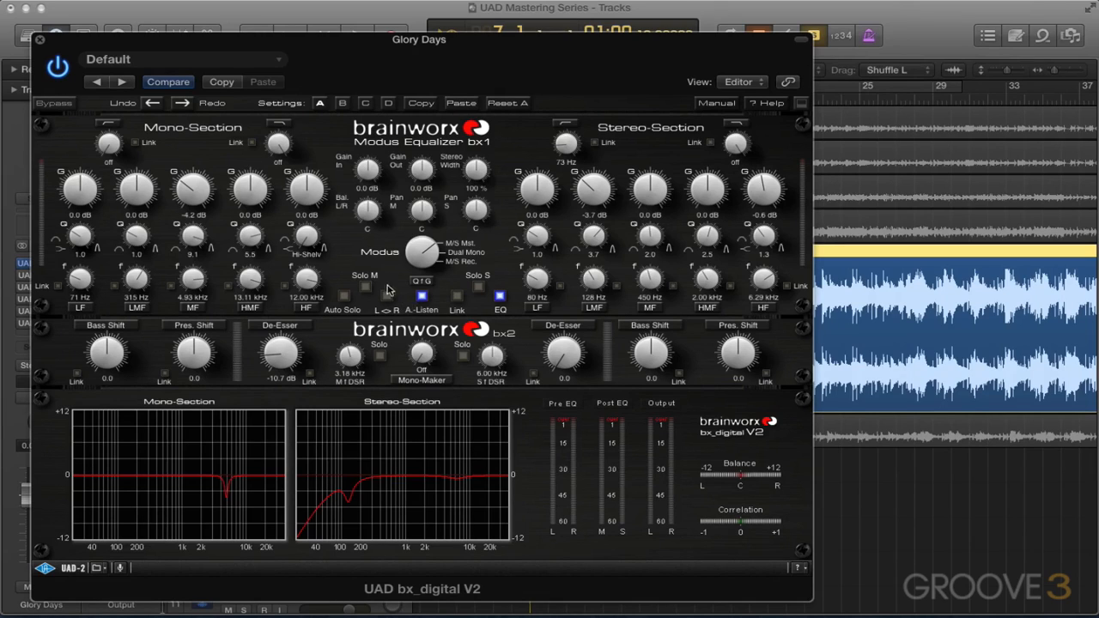
{"action": "left_click", "coordinate": [367, 287]}
{"action": "left_click_drag", "start_coordinate": [197, 281], "coordinate": [196, 279]}
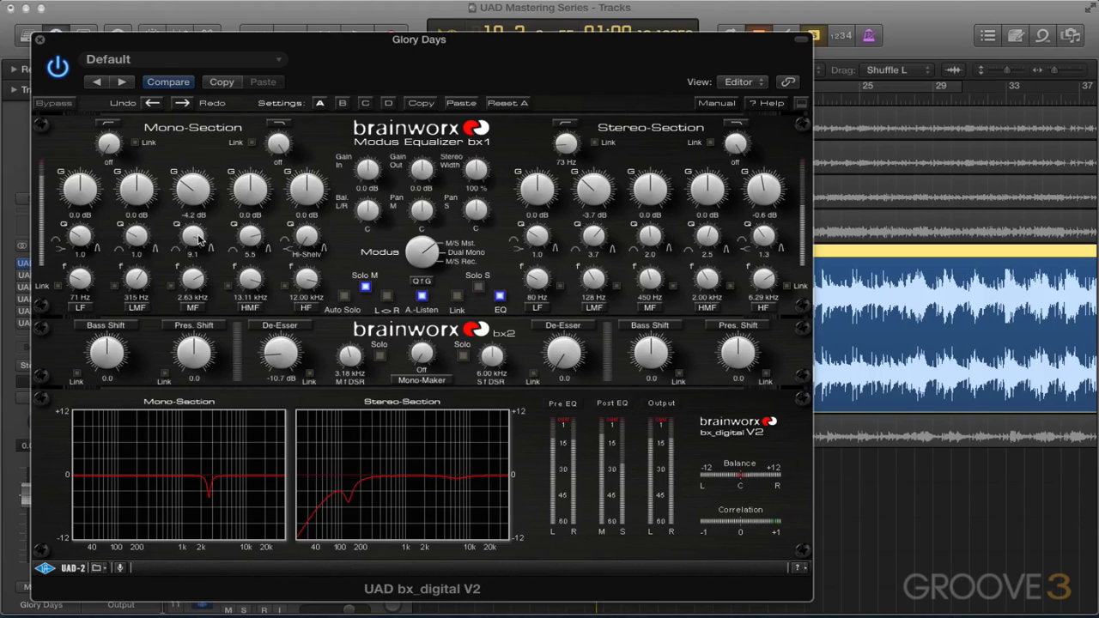
{"action": "left_click_drag", "start_coordinate": [199, 238], "coordinate": [198, 242]}
Compare Glory Days with the bx_digital V2 bypassed and active, and close the equalizer
{"action": "left_click", "coordinate": [55, 74]}
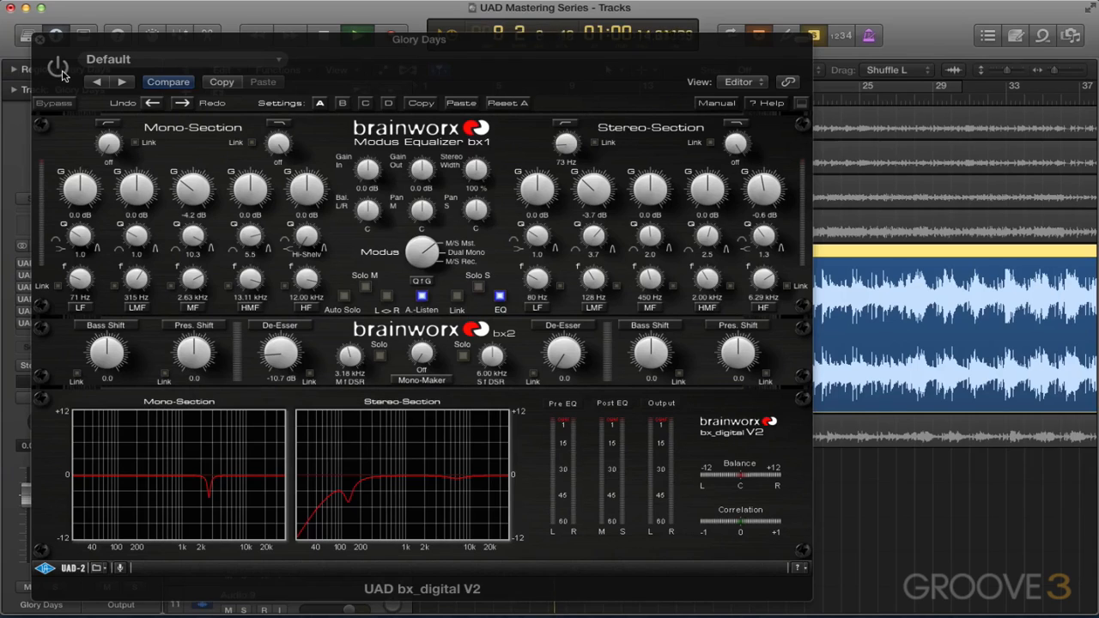
{"action": "left_click", "coordinate": [58, 71]}
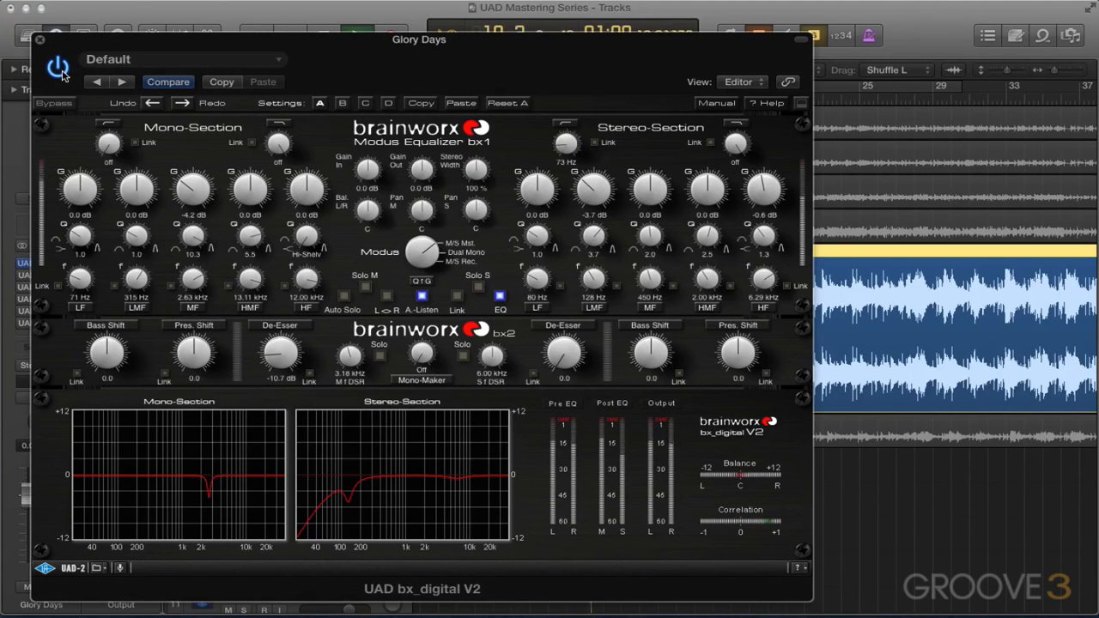
{"action": "left_click", "coordinate": [39, 40]}
Open the Precision Multiband on Glory Days and review the settings of its LMF, MF, HMF and HF bands
{"action": "mouse_move", "coordinate": [40, 275]}
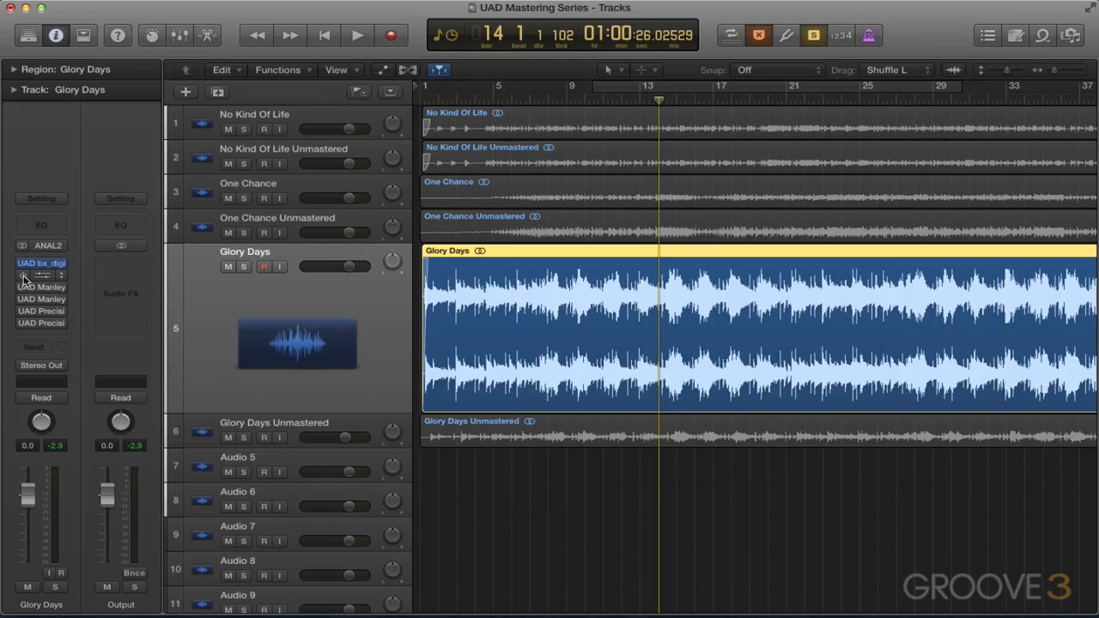
{"action": "left_click", "coordinate": [43, 275]}
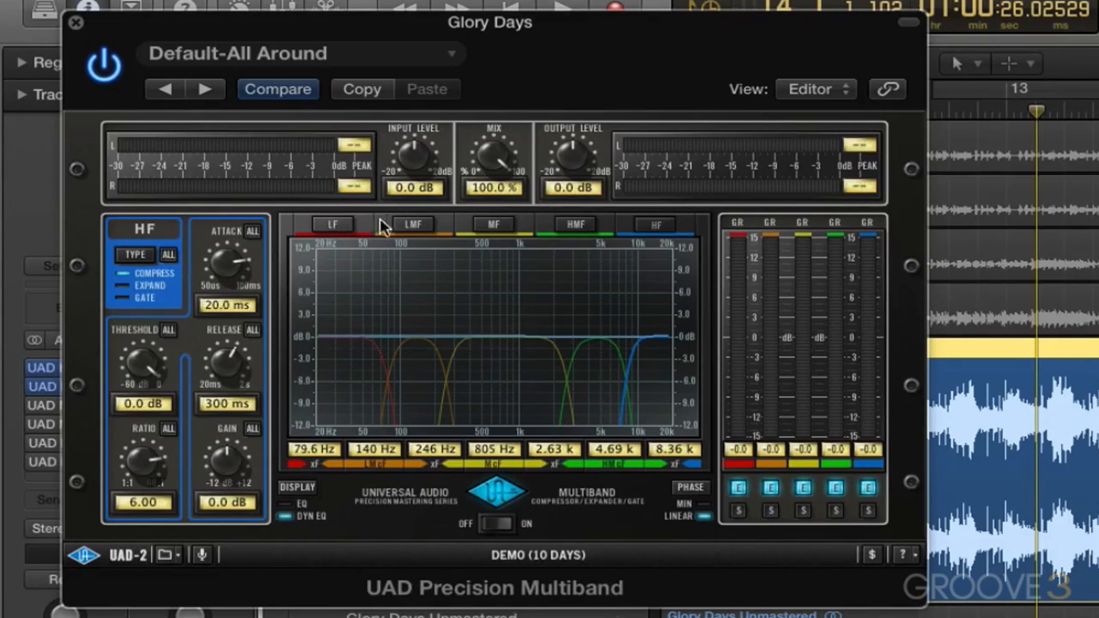
{"action": "left_click", "coordinate": [417, 228]}
{"action": "left_click", "coordinate": [498, 229]}
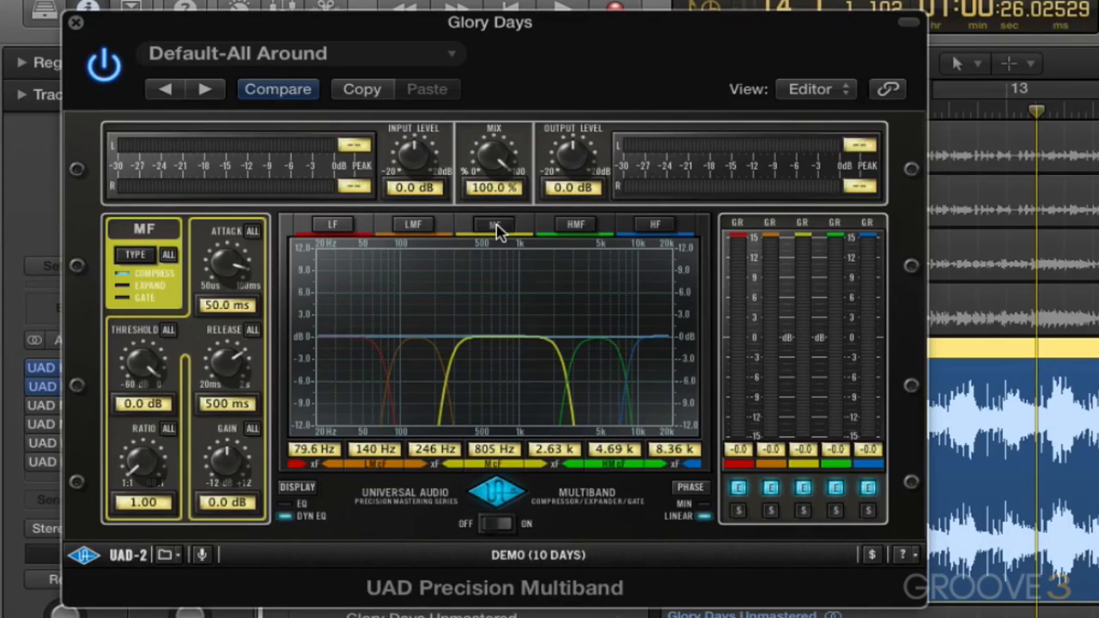
{"action": "left_click", "coordinate": [578, 228]}
{"action": "left_click", "coordinate": [659, 227]}
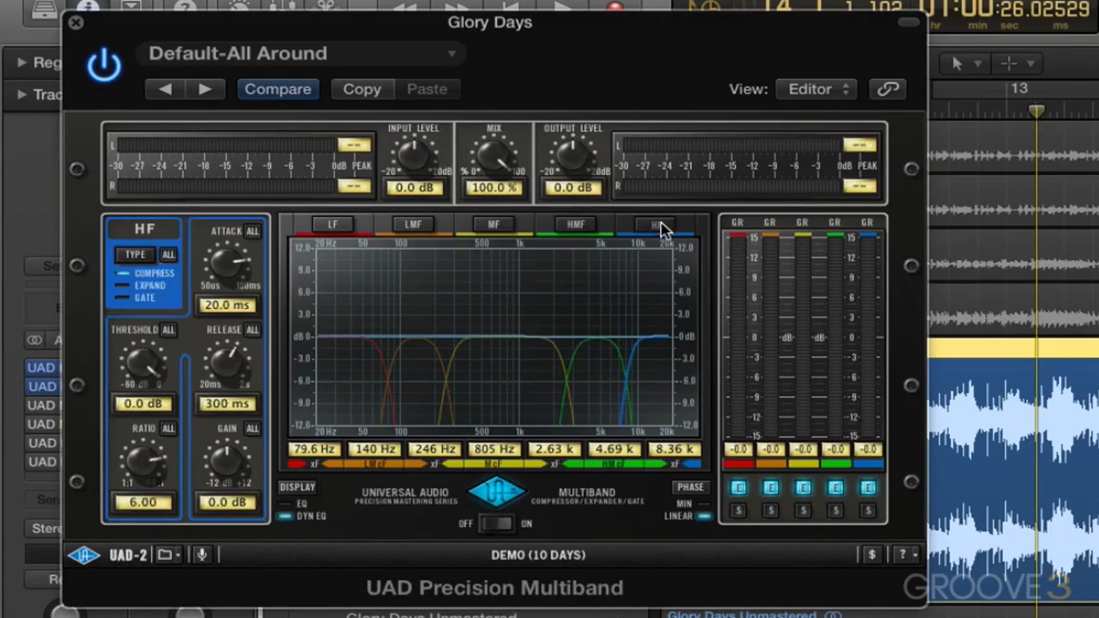
During playback, set the HMF band's release to 131 ms, attack to 19.5 ms and ratio to 4.12, and nudge its lower crossover
{"action": "left_click", "coordinate": [574, 229]}
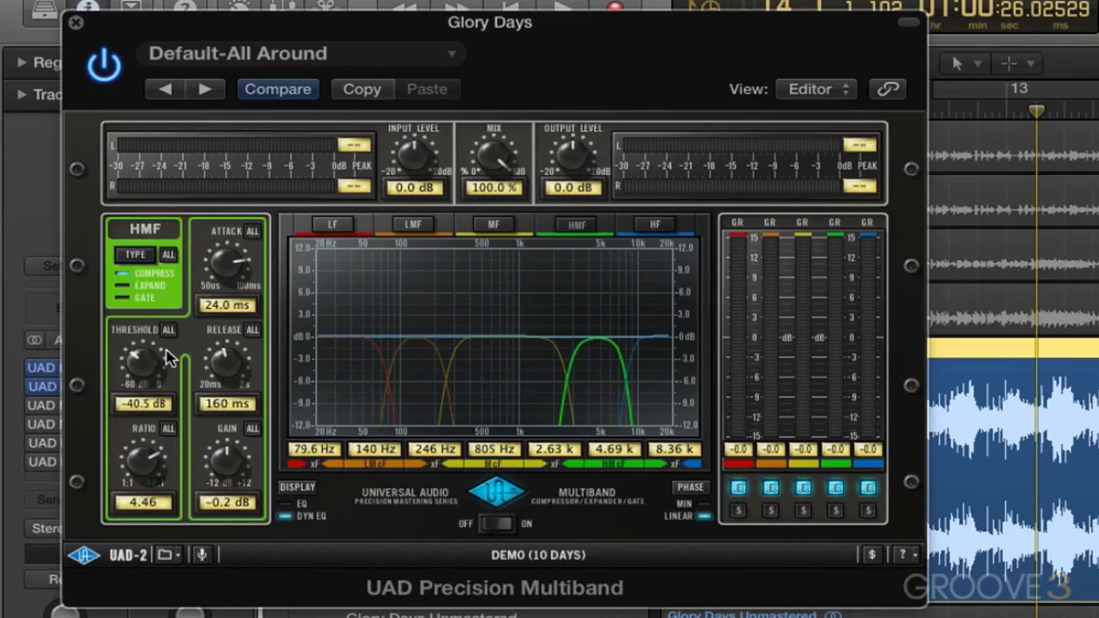
{"action": "key", "text": "space"}
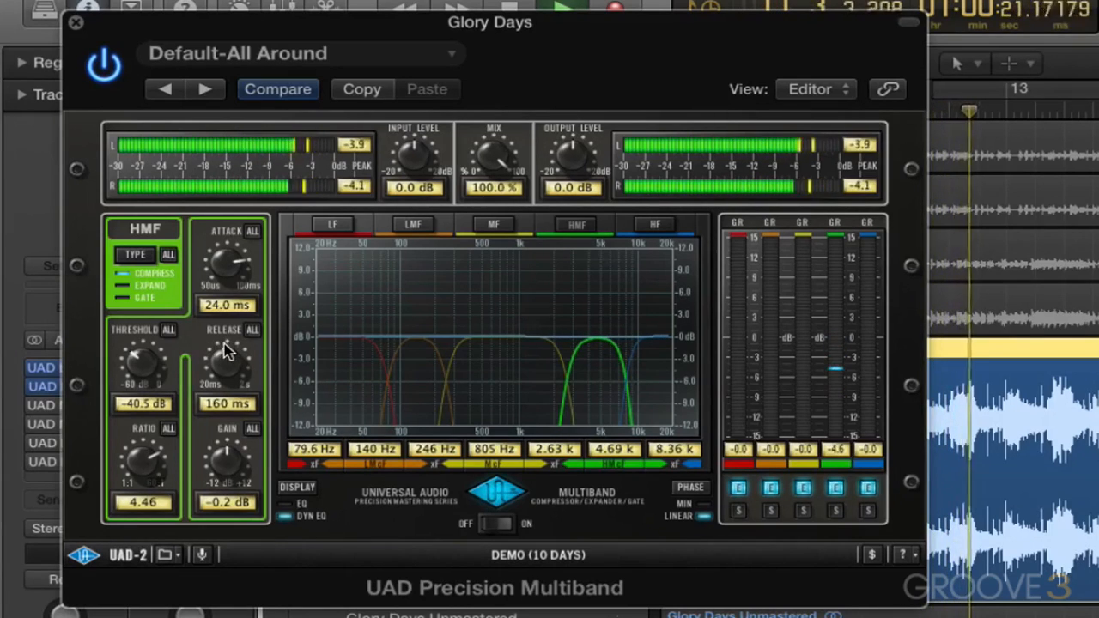
{"action": "left_click_drag", "start_coordinate": [224, 351], "coordinate": [221, 356]}
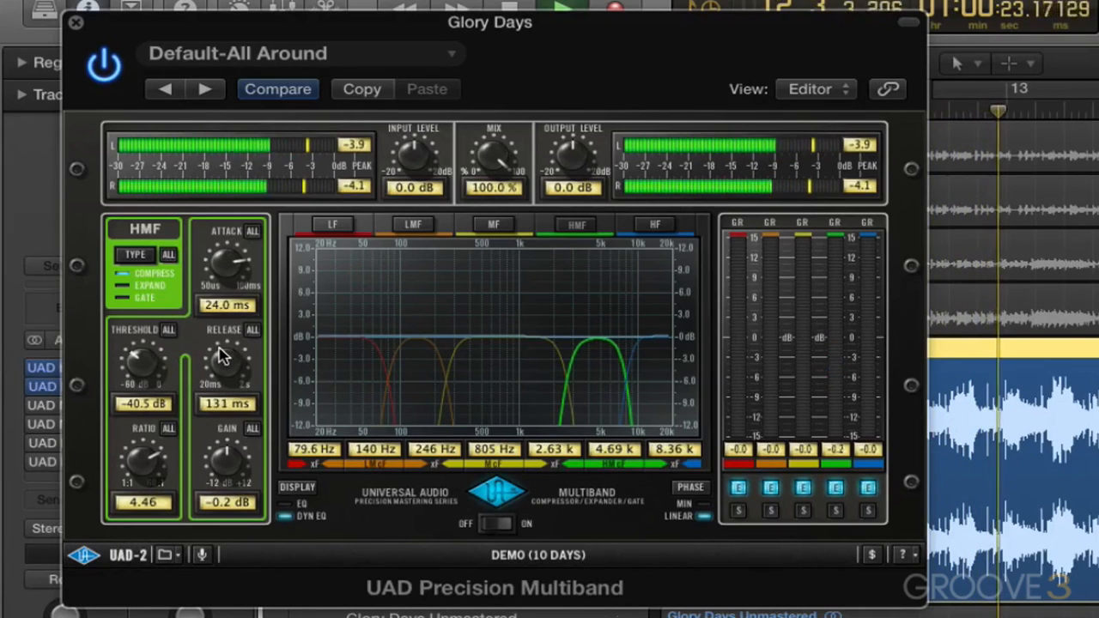
{"action": "left_click_drag", "start_coordinate": [238, 262], "coordinate": [244, 266]}
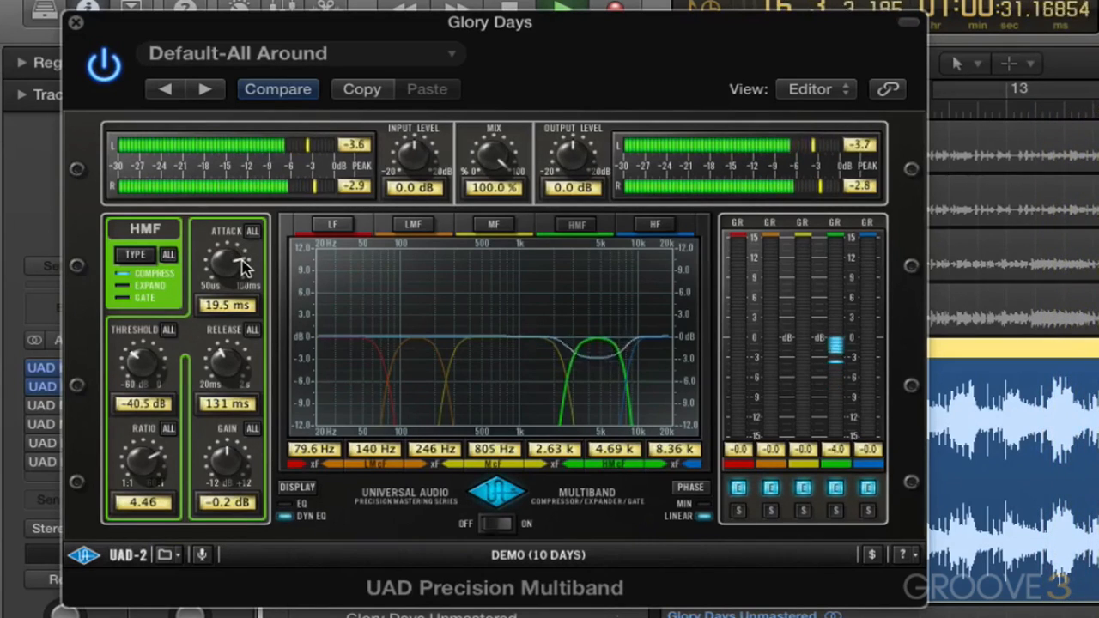
{"action": "left_click_drag", "start_coordinate": [163, 462], "coordinate": [163, 460]}
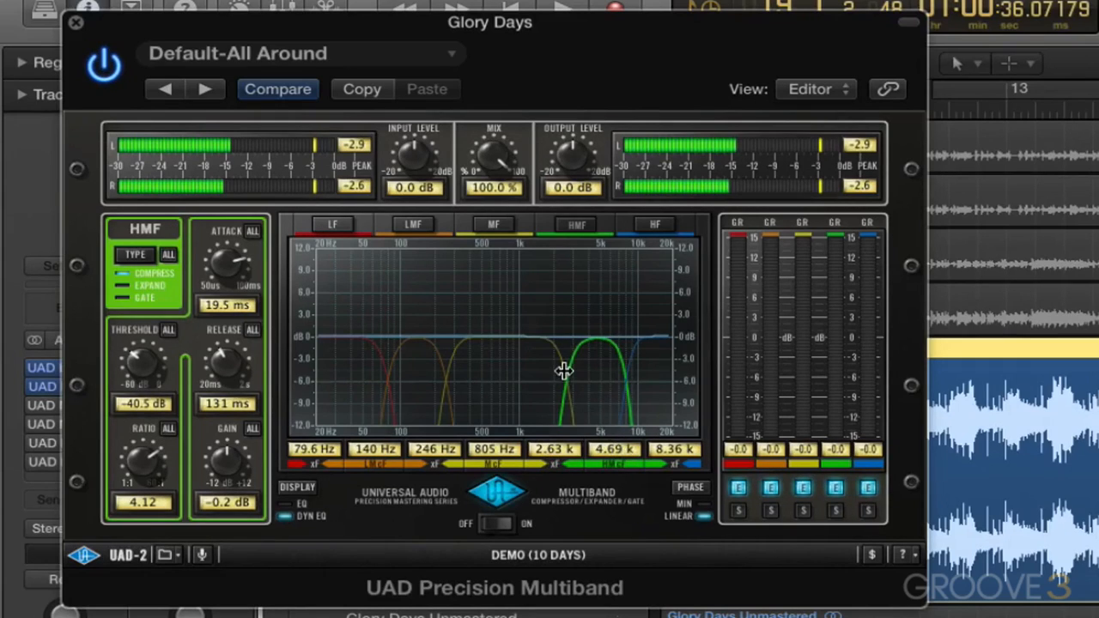
{"action": "mouse_move", "coordinate": [563, 370]}
{"action": "left_mouse_down"}
{"action": "mouse_move", "coordinate": [532, 370]}
{"action": "mouse_move", "coordinate": [563, 371]}
{"action": "left_mouse_up"}
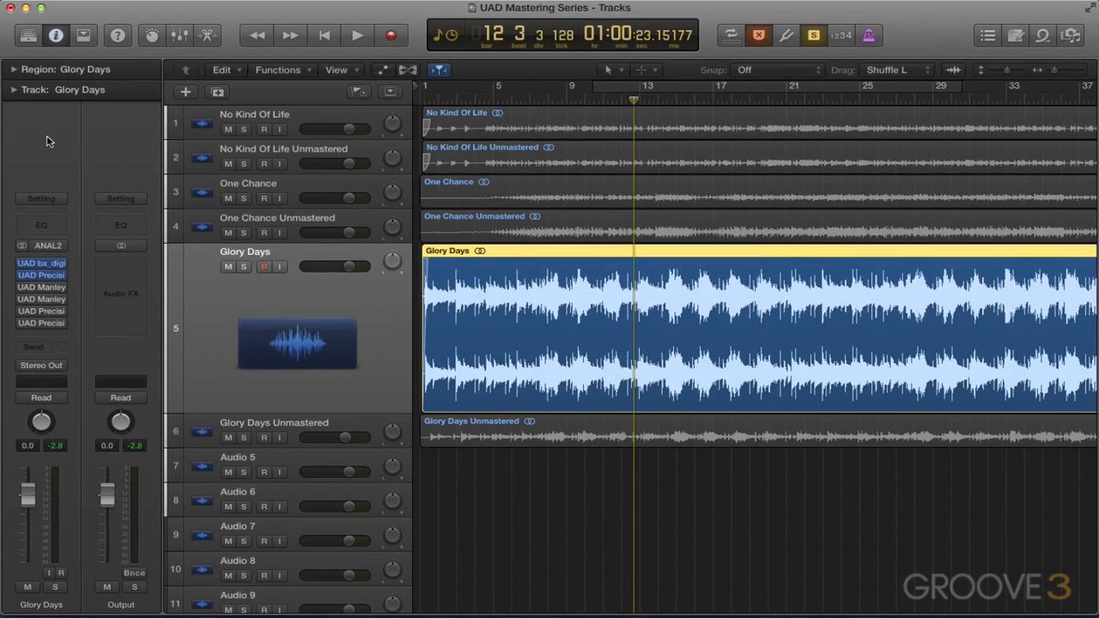
Enable the Manley Variable Mu compressor on Glory Days, adjust its dry/wet mix while auditioning the song, and close it
{"action": "mouse_move", "coordinate": [19, 289]}
{"action": "left_click", "coordinate": [41, 289]}
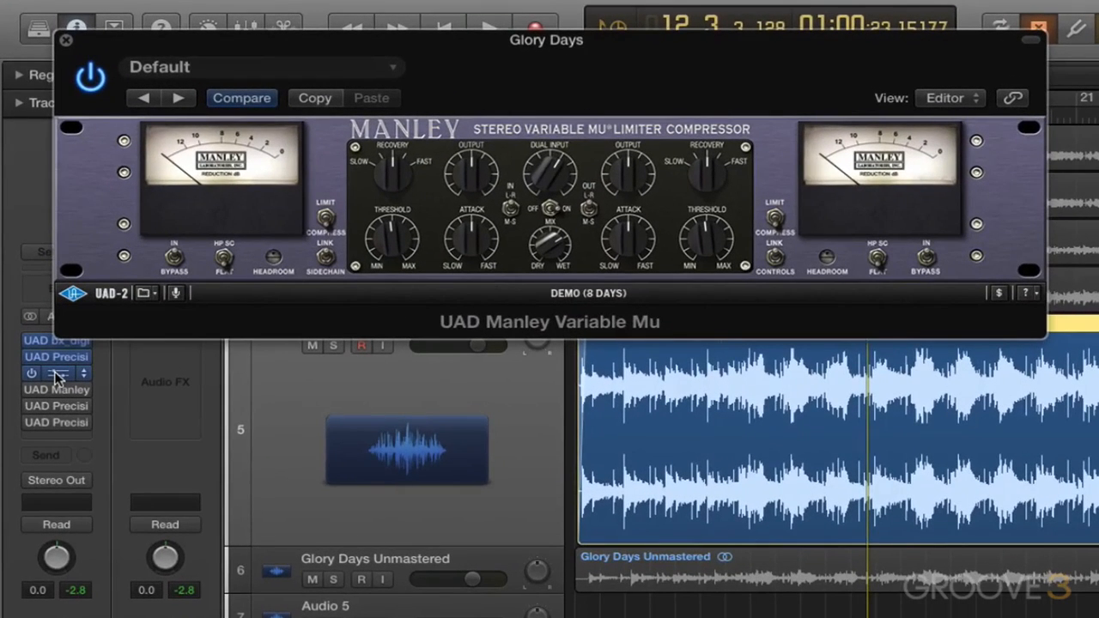
{"action": "key", "text": "space"}
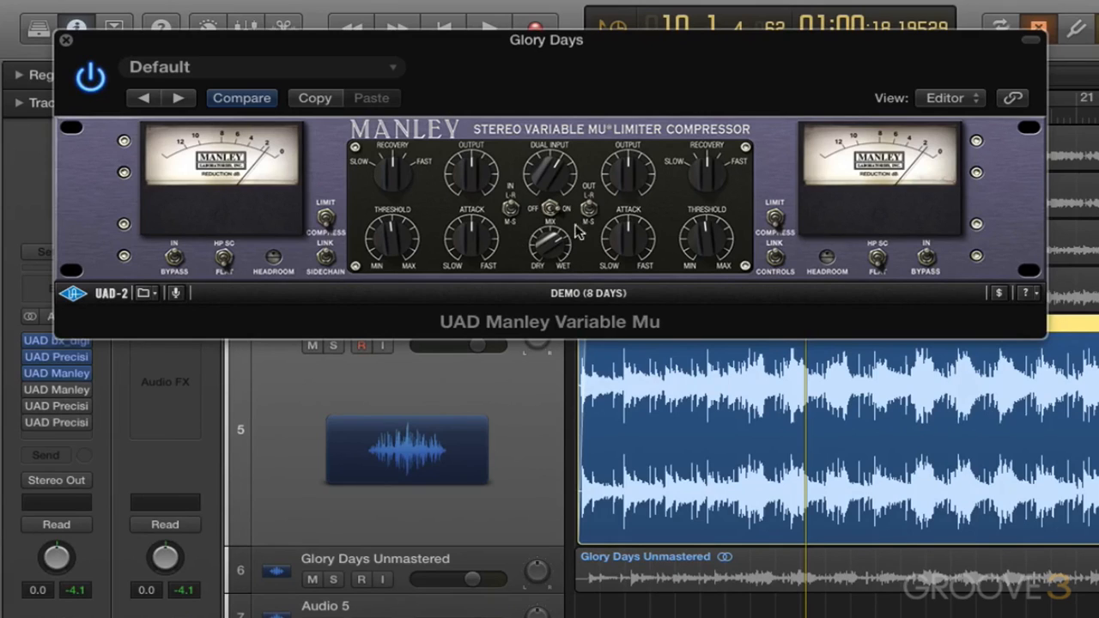
{"action": "left_click", "coordinate": [554, 245]}
{"action": "mouse_move", "coordinate": [554, 244]}
{"action": "left_mouse_down"}
{"action": "mouse_move", "coordinate": [566, 231]}
{"action": "mouse_move", "coordinate": [571, 240]}
{"action": "left_mouse_up"}
{"action": "key", "text": "space"}
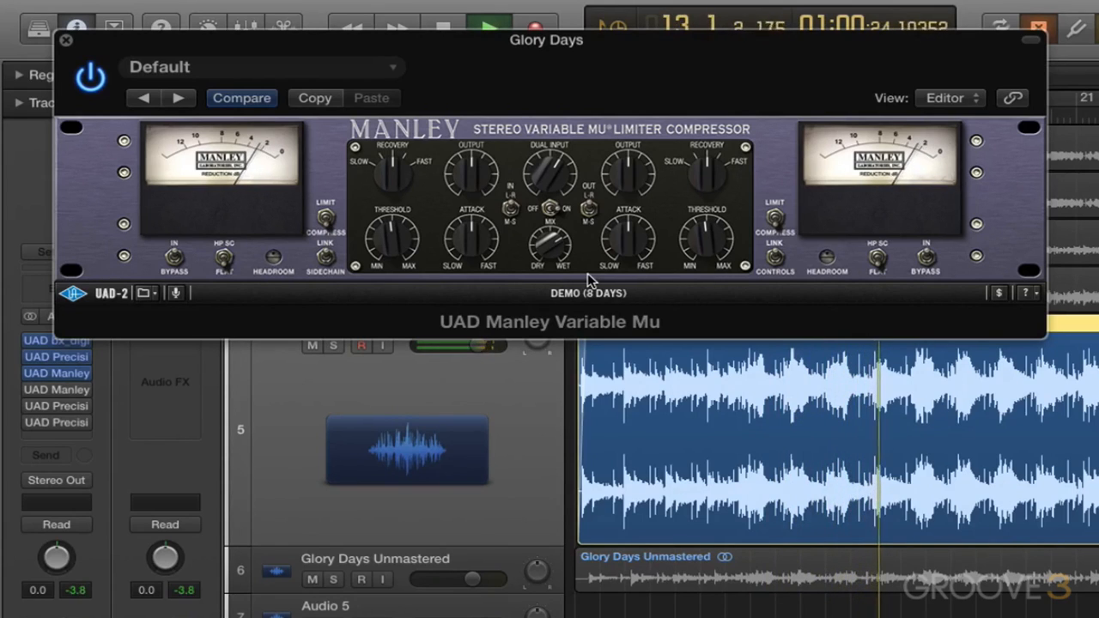
{"action": "key", "text": "space"}
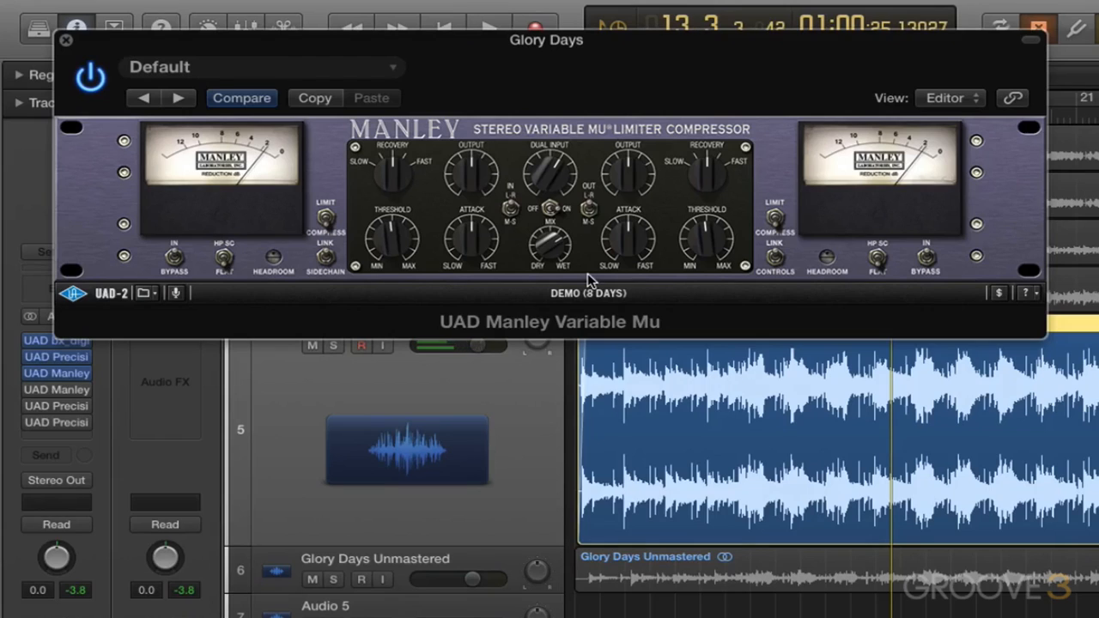
{"action": "left_click", "coordinate": [67, 41]}
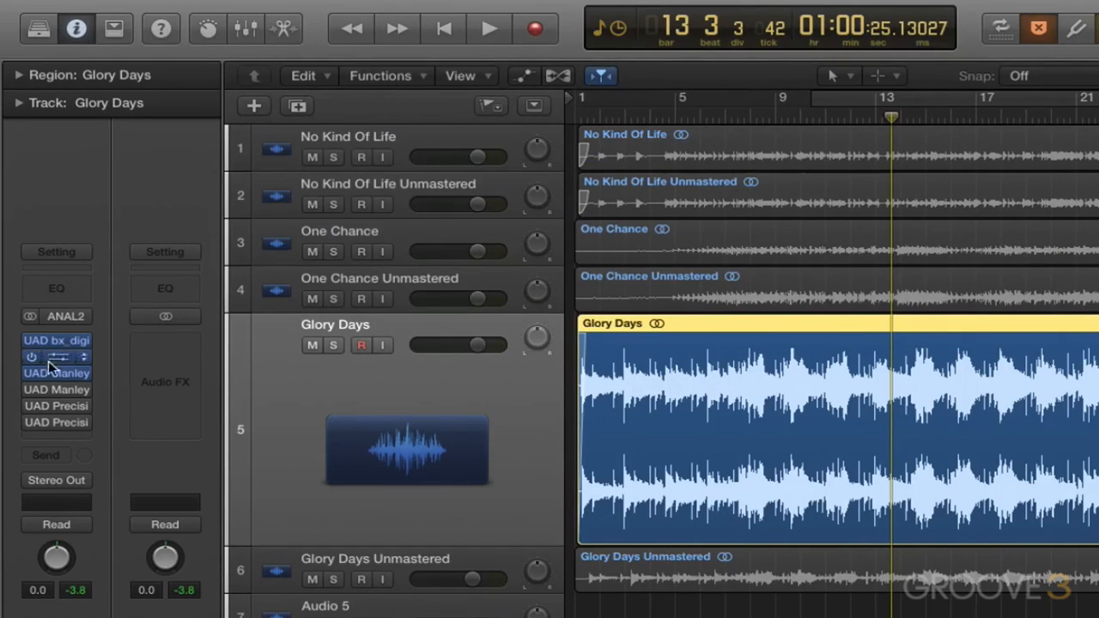
Enable the Manley Massive Passive MST equalizer, compare playback with it bypassed and active, and close it
{"action": "left_click", "coordinate": [56, 388]}
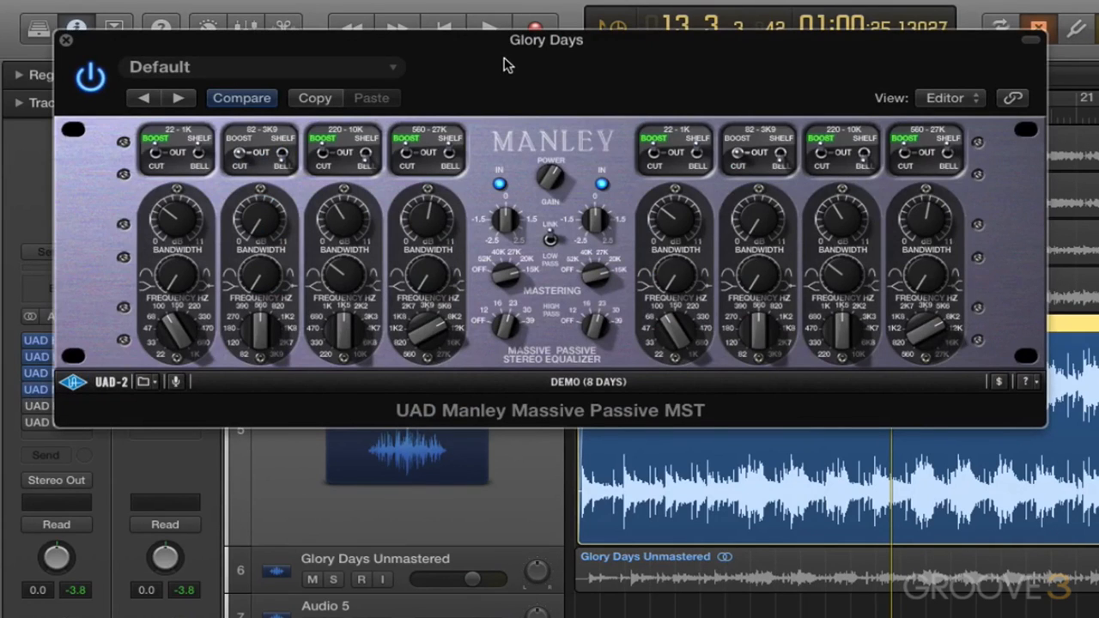
{"action": "key", "text": "space"}
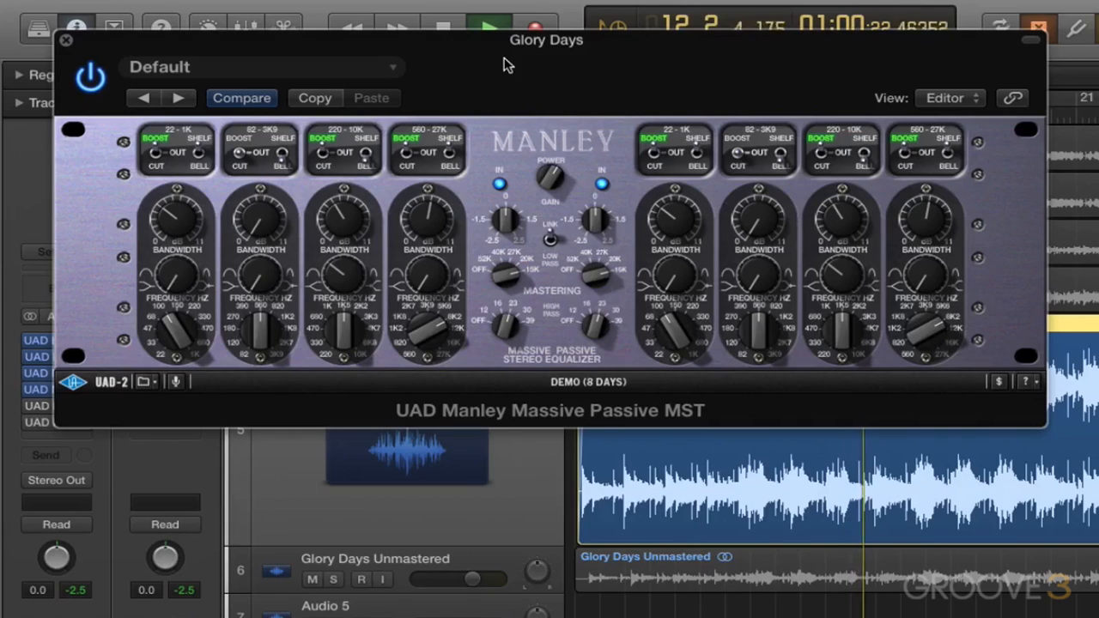
{"action": "left_click", "coordinate": [92, 81]}
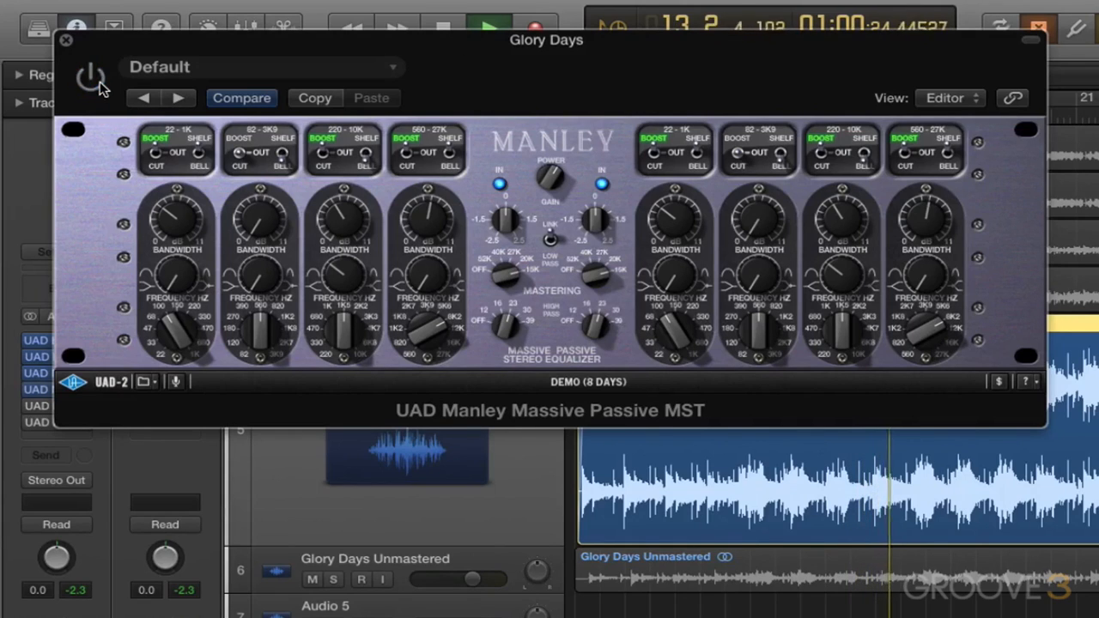
{"action": "left_click", "coordinate": [92, 81]}
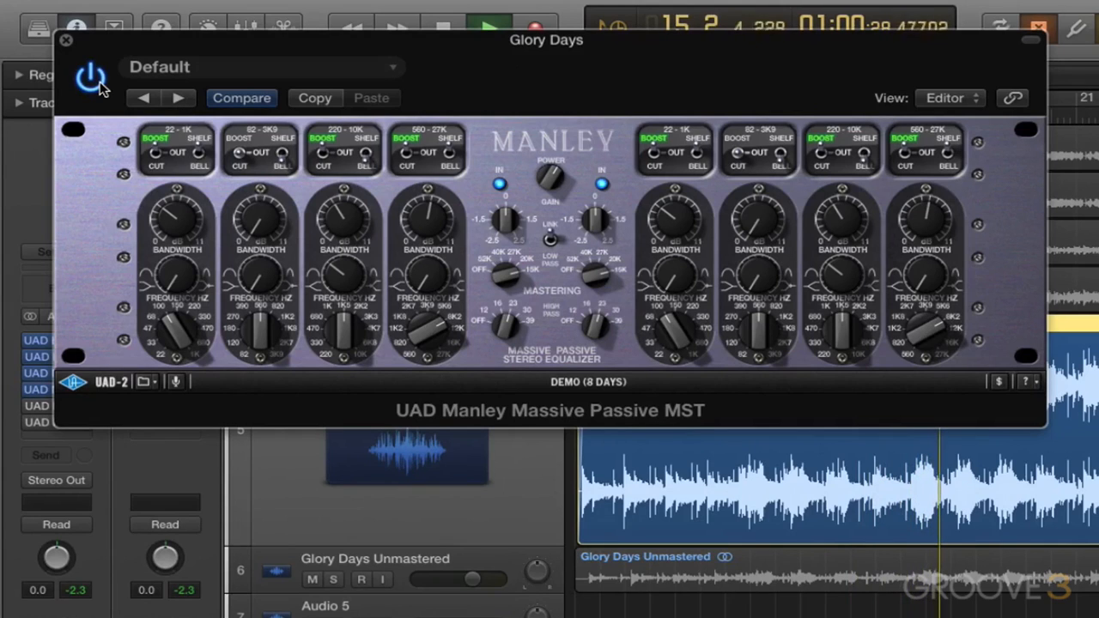
{"action": "left_click", "coordinate": [67, 41]}
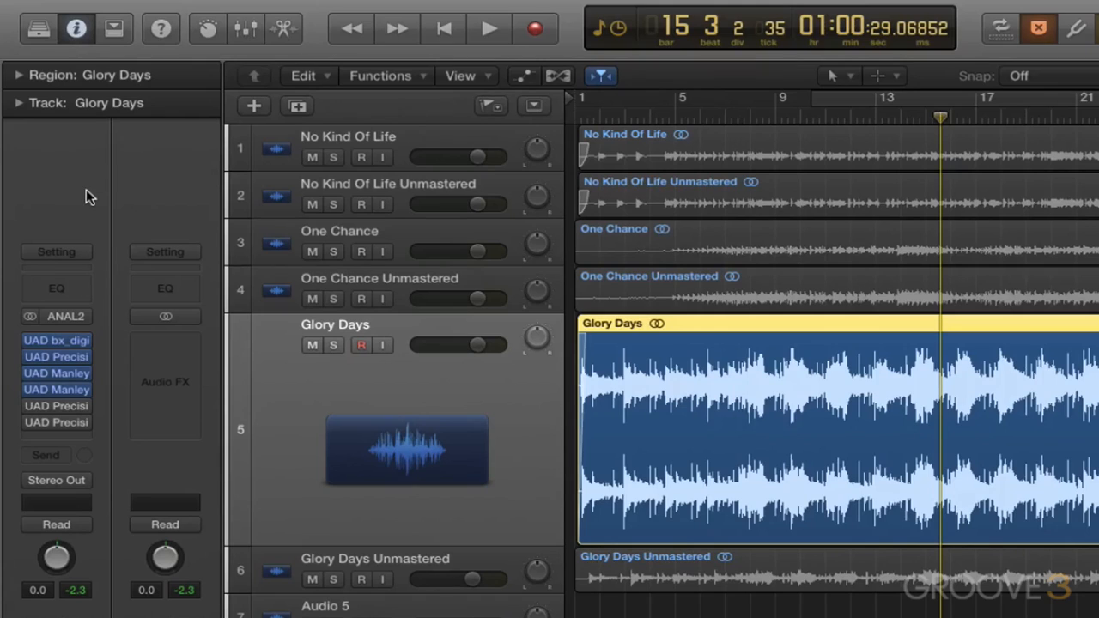
Reopen the Manley Massive Passive MST to examine its band and filter settings, and close it
{"action": "mouse_move", "coordinate": [85, 363]}
{"action": "left_click", "coordinate": [62, 391]}
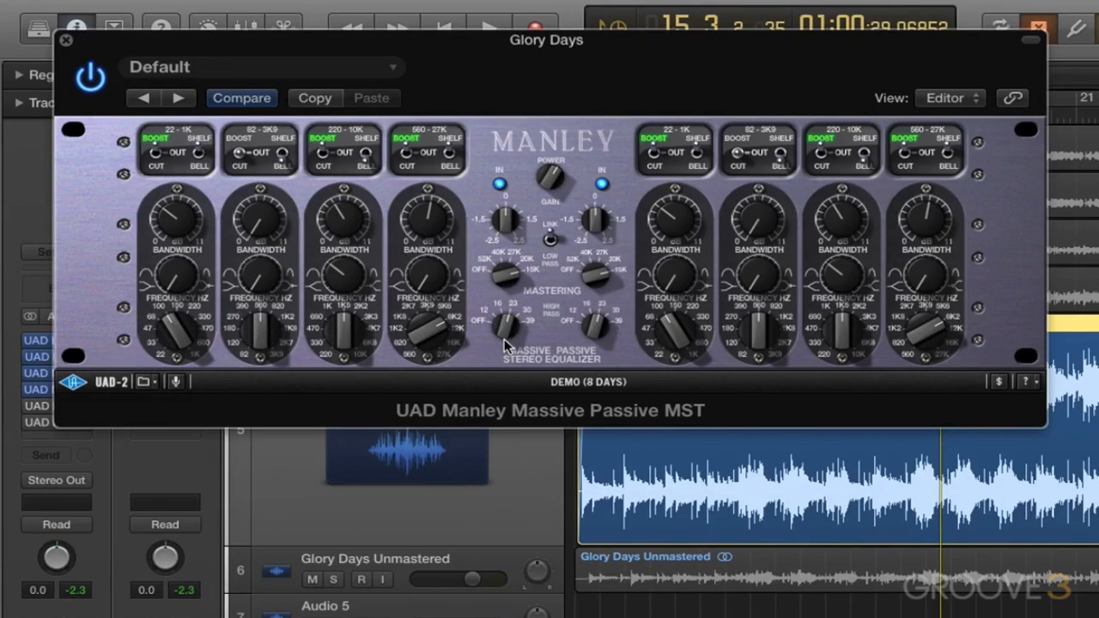
{"action": "left_click", "coordinate": [65, 41]}
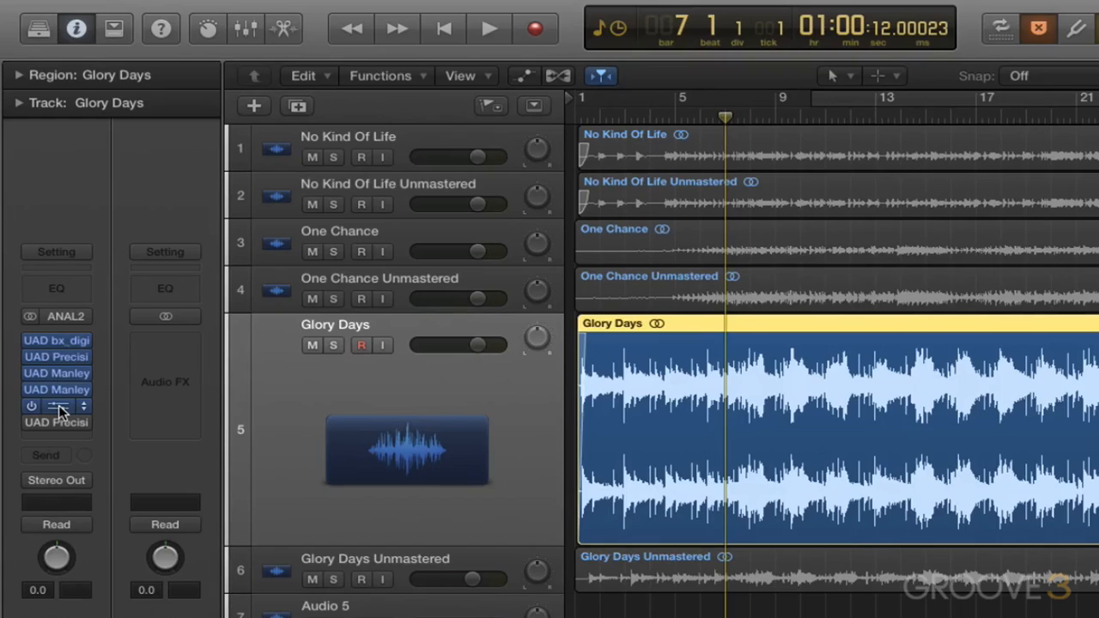
In the Precision K-Stereo, set the mid and side gains to 0.1 dB with M/S Gain enabled, and start playback
{"action": "left_click", "coordinate": [58, 405]}
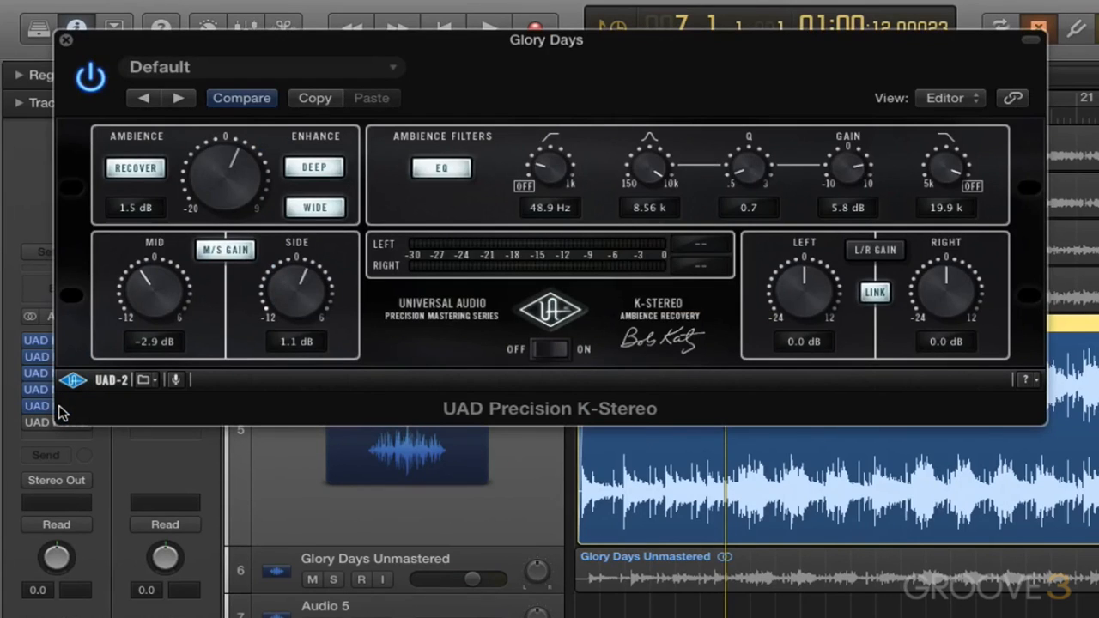
{"action": "left_click_drag", "start_coordinate": [135, 274], "coordinate": [156, 269]}
{"action": "left_click", "coordinate": [226, 254]}
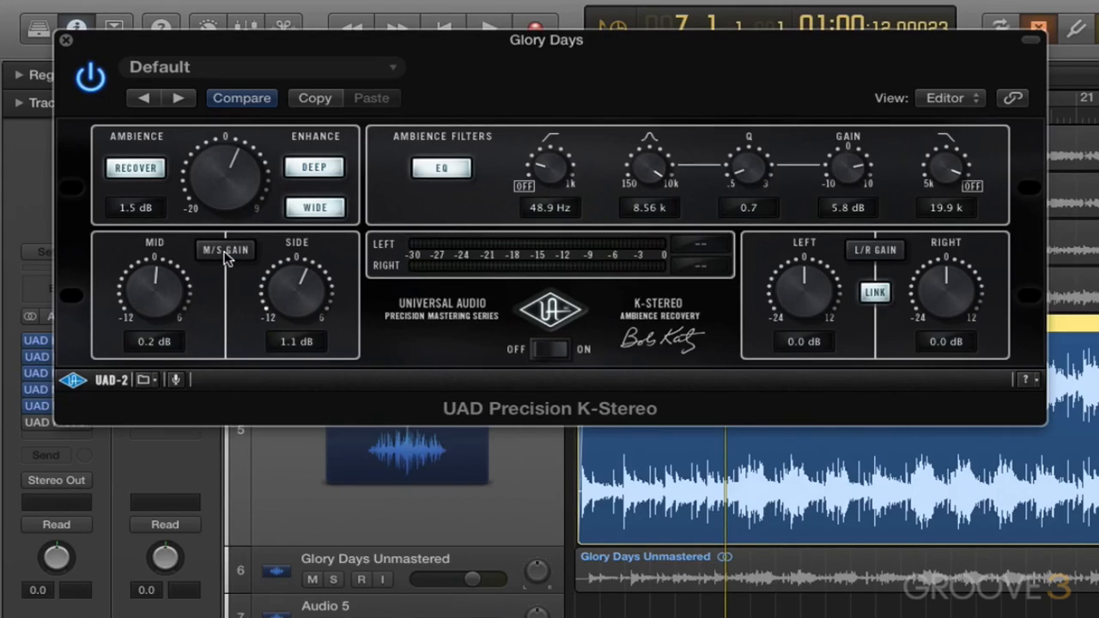
{"action": "left_click", "coordinate": [226, 254]}
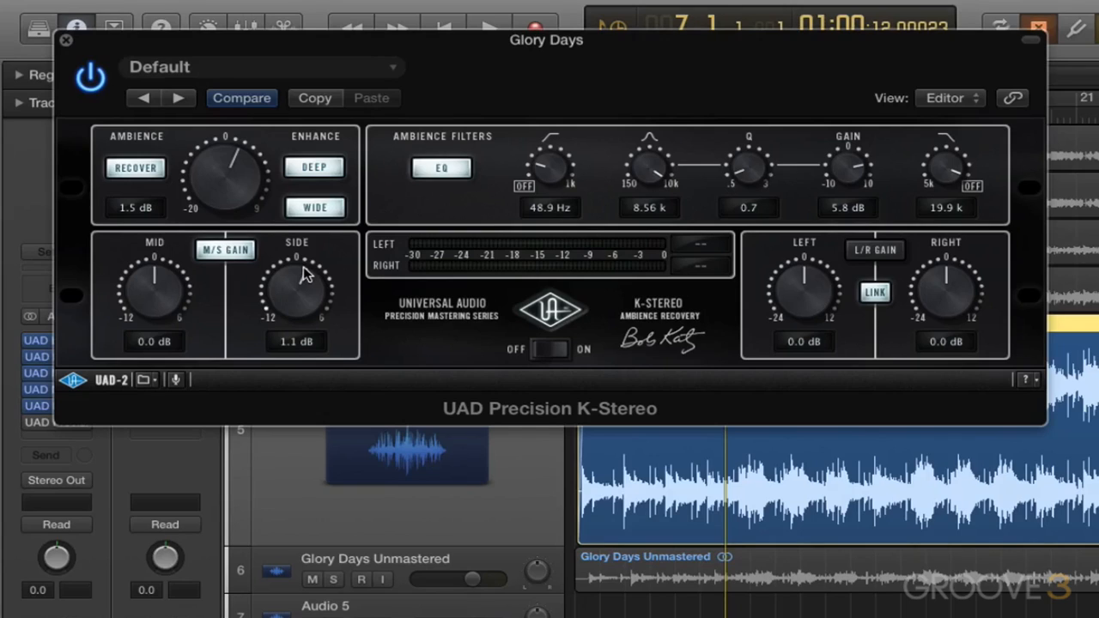
{"action": "left_click_drag", "start_coordinate": [304, 273], "coordinate": [299, 275]}
{"action": "mouse_move", "coordinate": [160, 273]}
{"action": "left_mouse_down"}
{"action": "mouse_move", "coordinate": [145, 281]}
{"action": "mouse_move", "coordinate": [155, 275]}
{"action": "left_mouse_up"}
{"action": "key", "text": "space"}
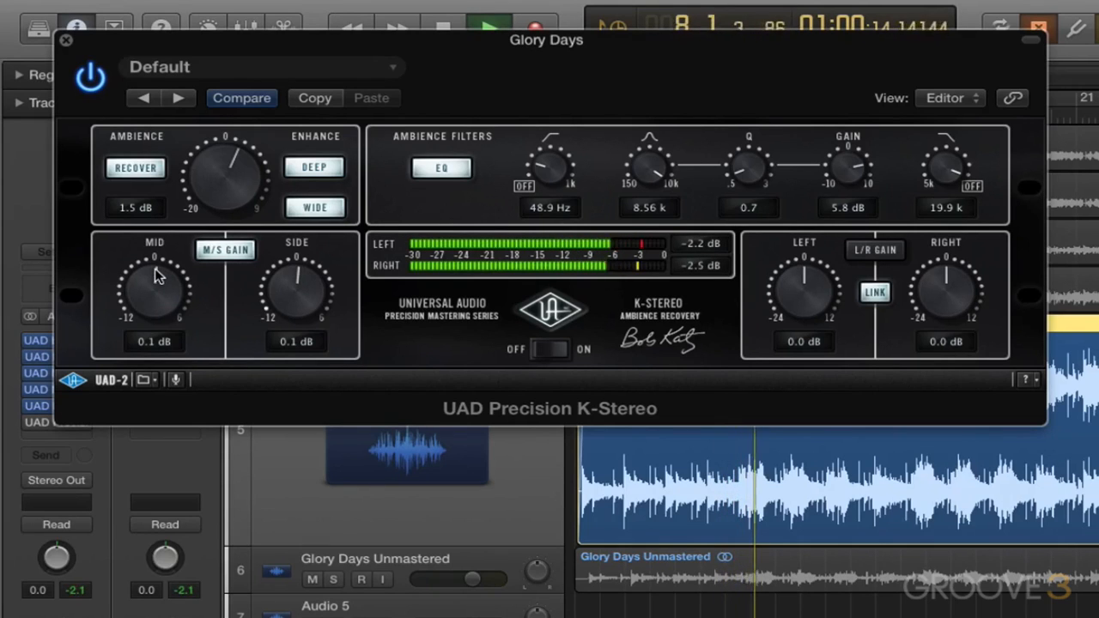
While the song plays, lower the K-Stereo's mid gain to -2.2 dB, raise its side gain to 1.2 dB, and close it
{"action": "mouse_move", "coordinate": [155, 275]}
{"action": "left_mouse_down"}
{"action": "mouse_move", "coordinate": [143, 283]}
{"action": "mouse_move", "coordinate": [146, 275]}
{"action": "left_mouse_up"}
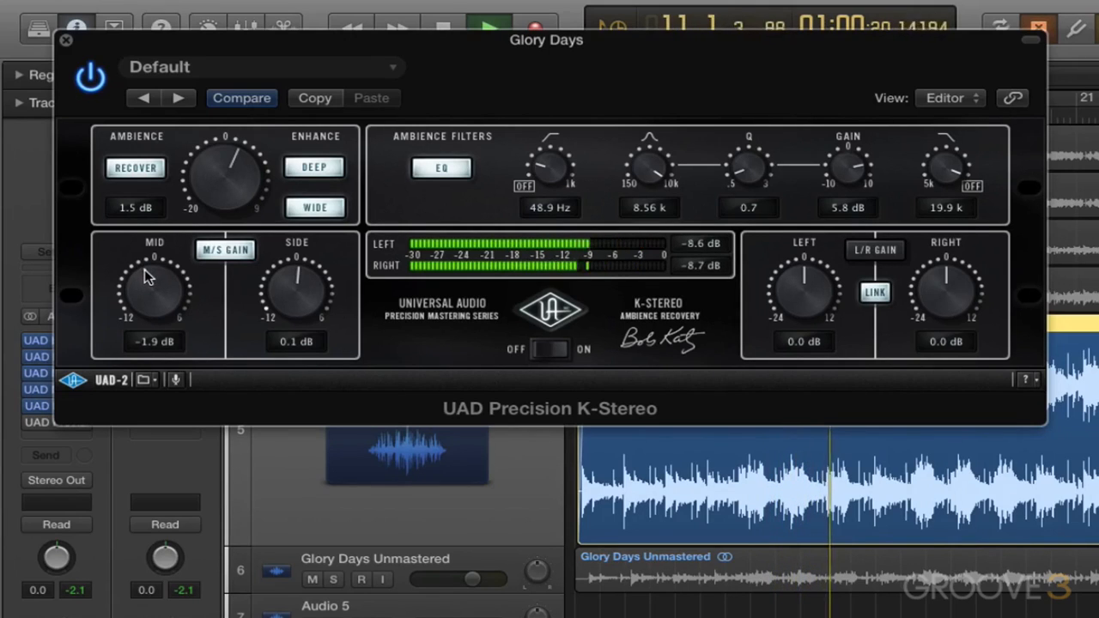
{"action": "left_click_drag", "start_coordinate": [144, 268], "coordinate": [143, 270]}
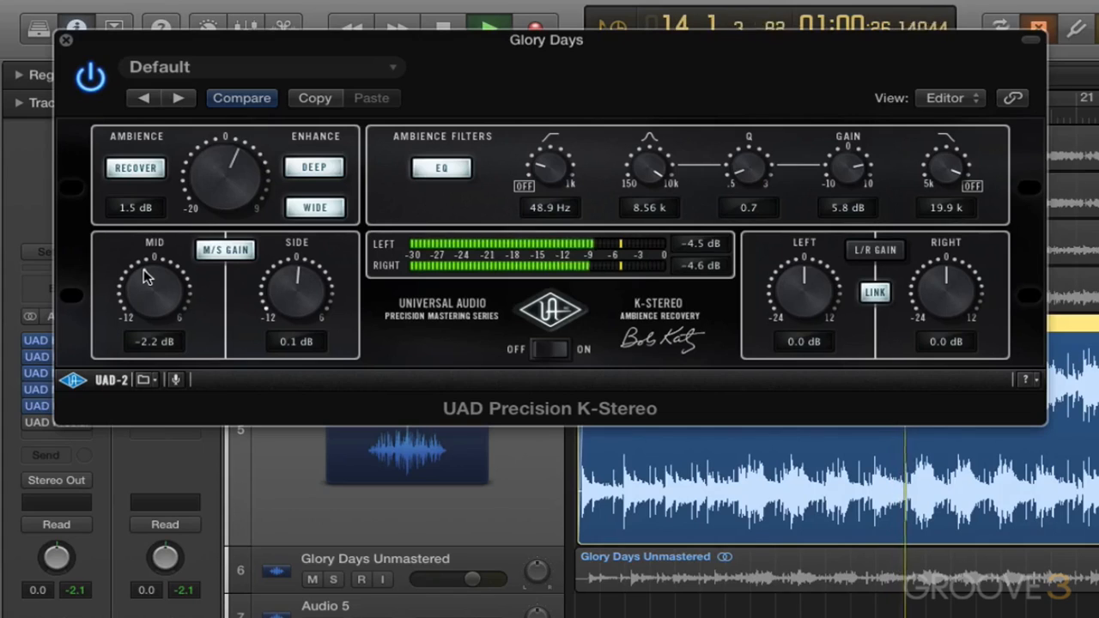
{"action": "left_click_drag", "start_coordinate": [291, 283], "coordinate": [306, 281]}
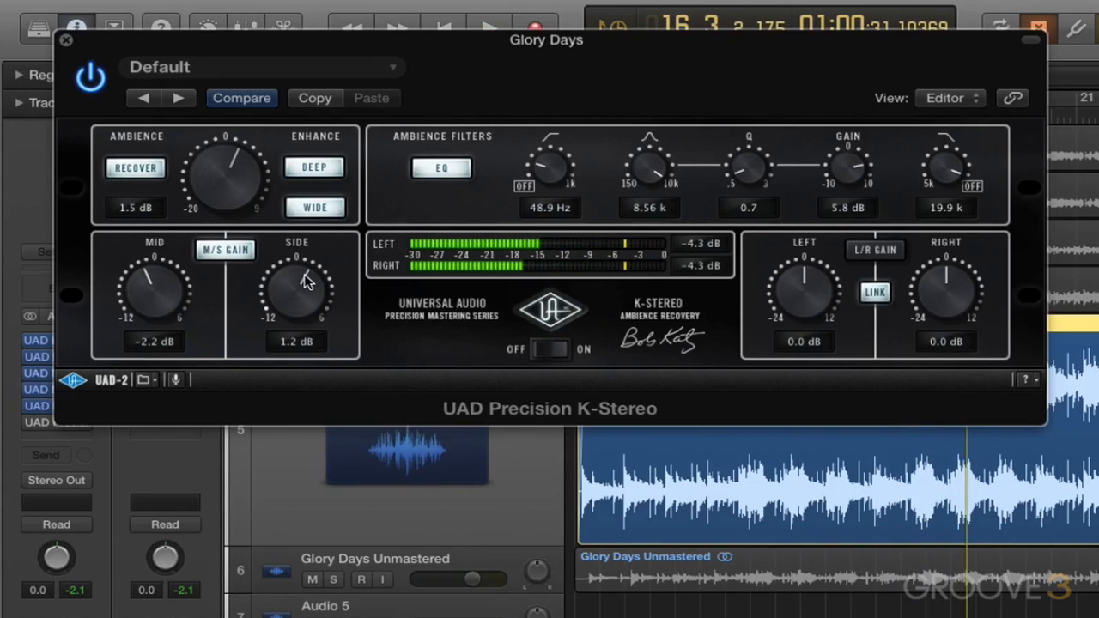
{"action": "left_click", "coordinate": [66, 40]}
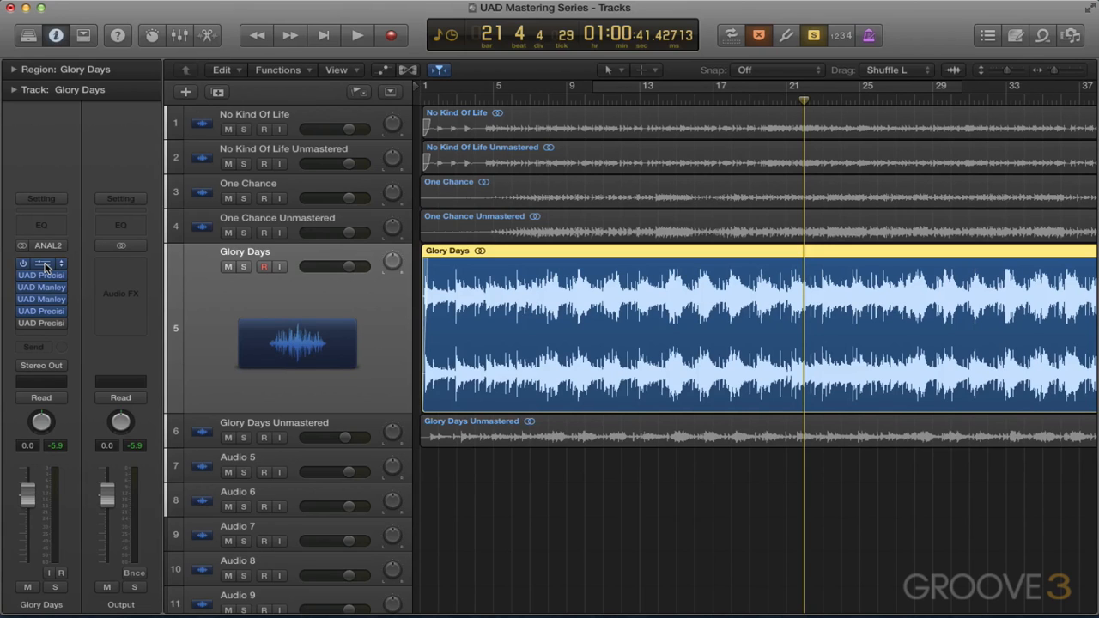
In the bx_digital V2, set the mono section's LF band to 71 Hz, 2.7 dB gain and Q 1.6 during playback, and close it
{"action": "left_click", "coordinate": [45, 265]}
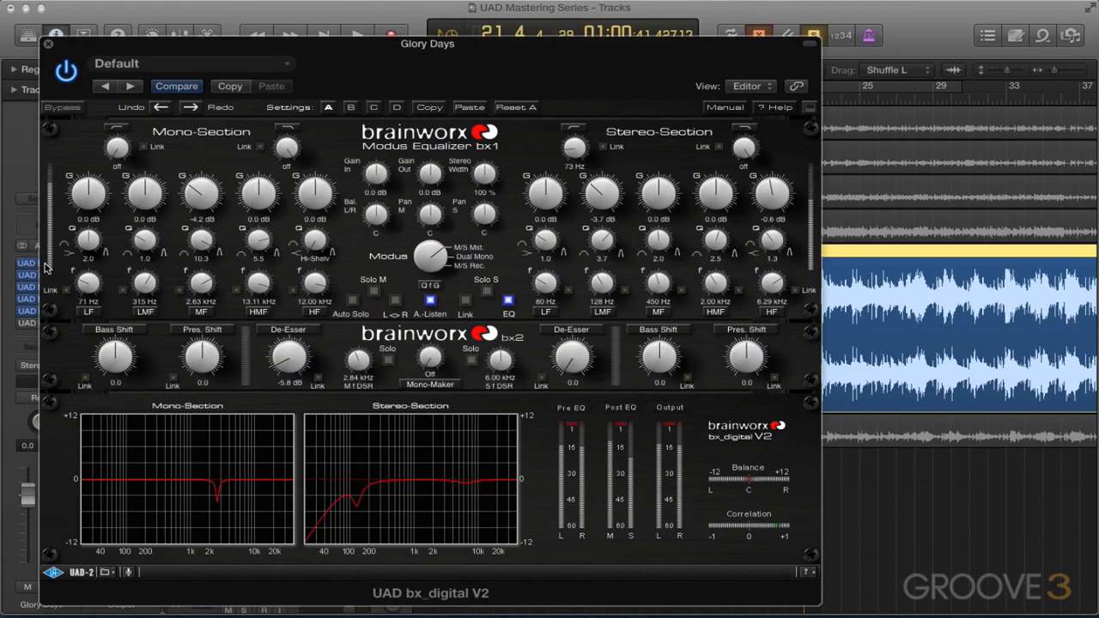
{"action": "key", "text": "space"}
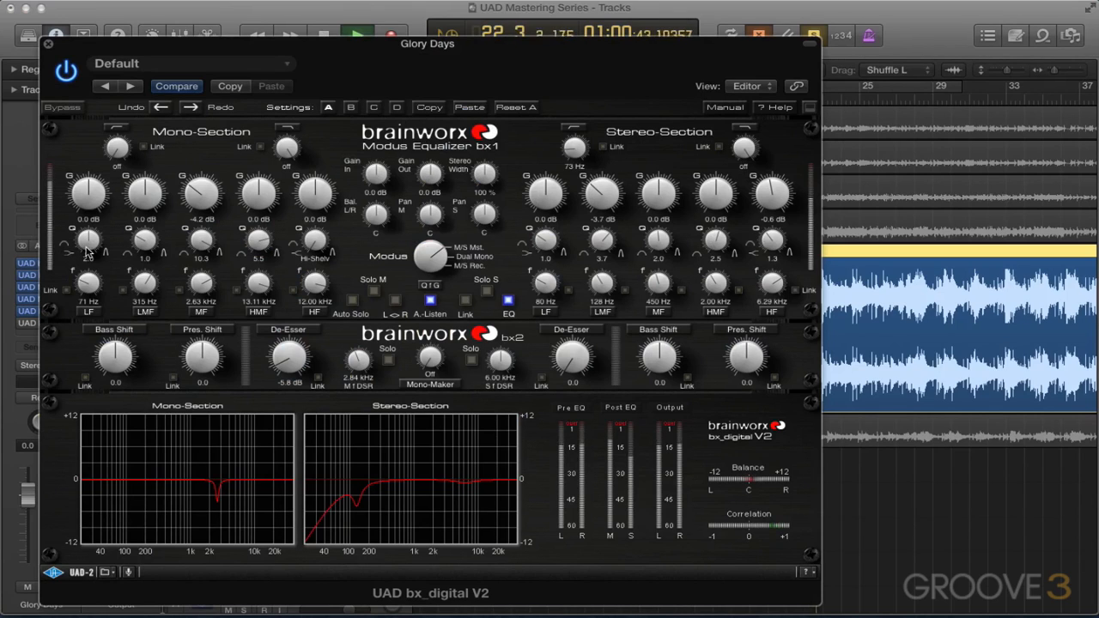
{"action": "left_click_drag", "start_coordinate": [84, 283], "coordinate": [83, 285]}
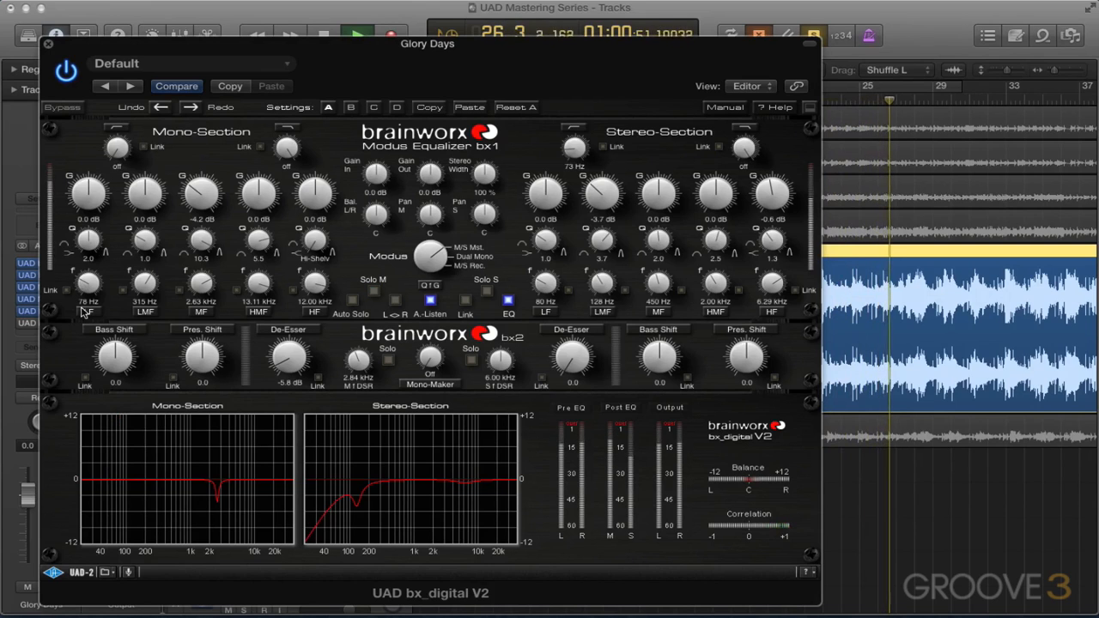
{"action": "left_click", "coordinate": [86, 302]}
{"action": "type", "text": "71"}
{"action": "key", "text": "Return"}
{"action": "left_click_drag", "start_coordinate": [90, 184], "coordinate": [97, 187]}
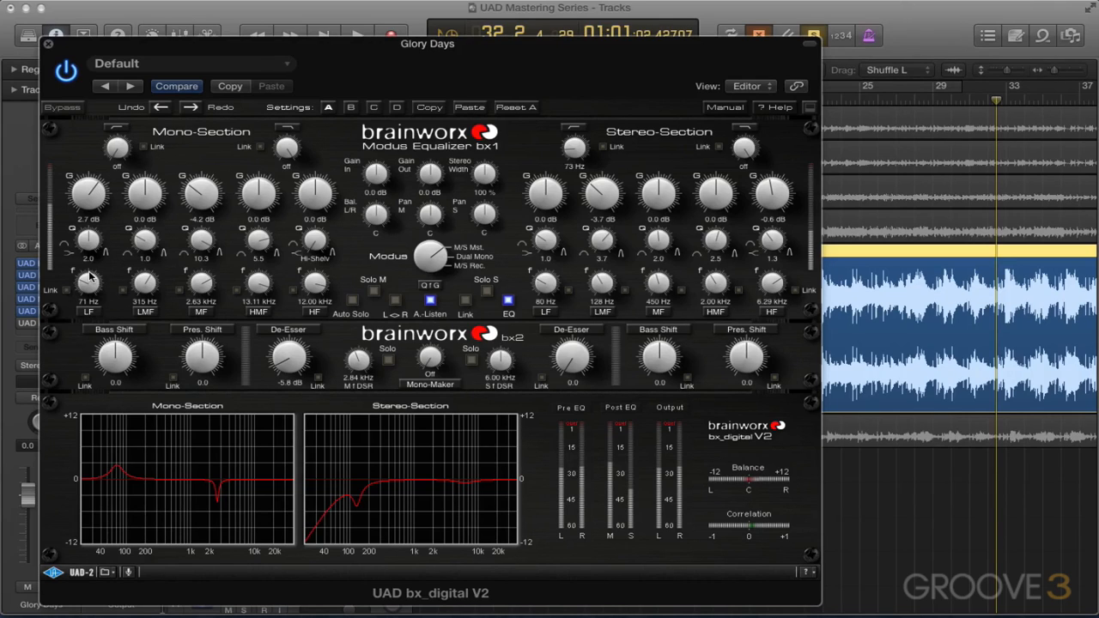
{"action": "left_click_drag", "start_coordinate": [89, 236], "coordinate": [86, 237]}
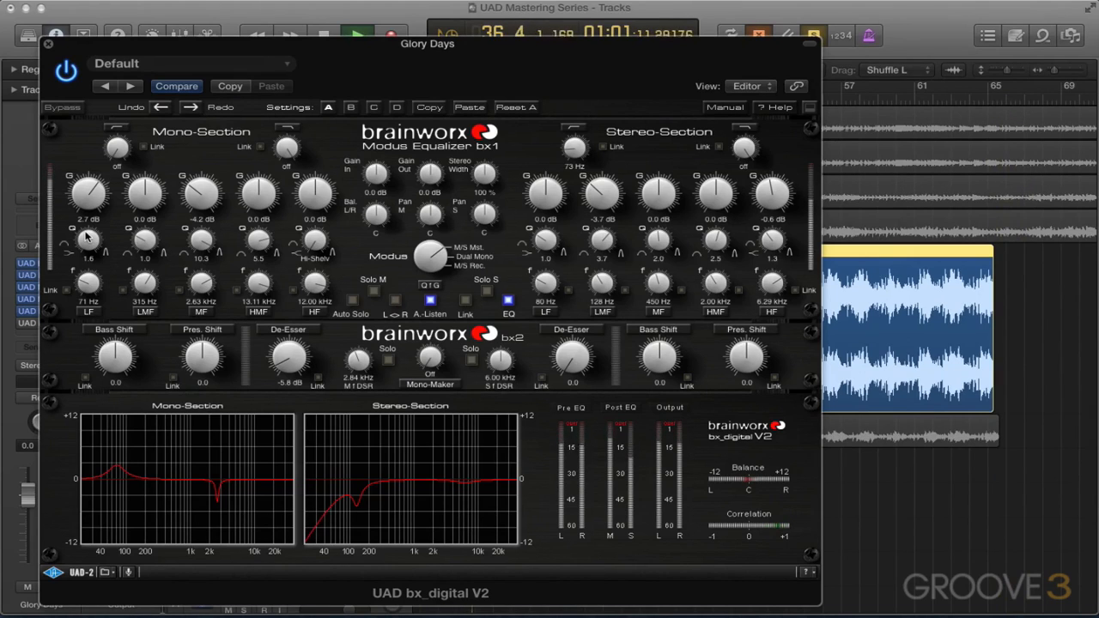
{"action": "left_click", "coordinate": [49, 43]}
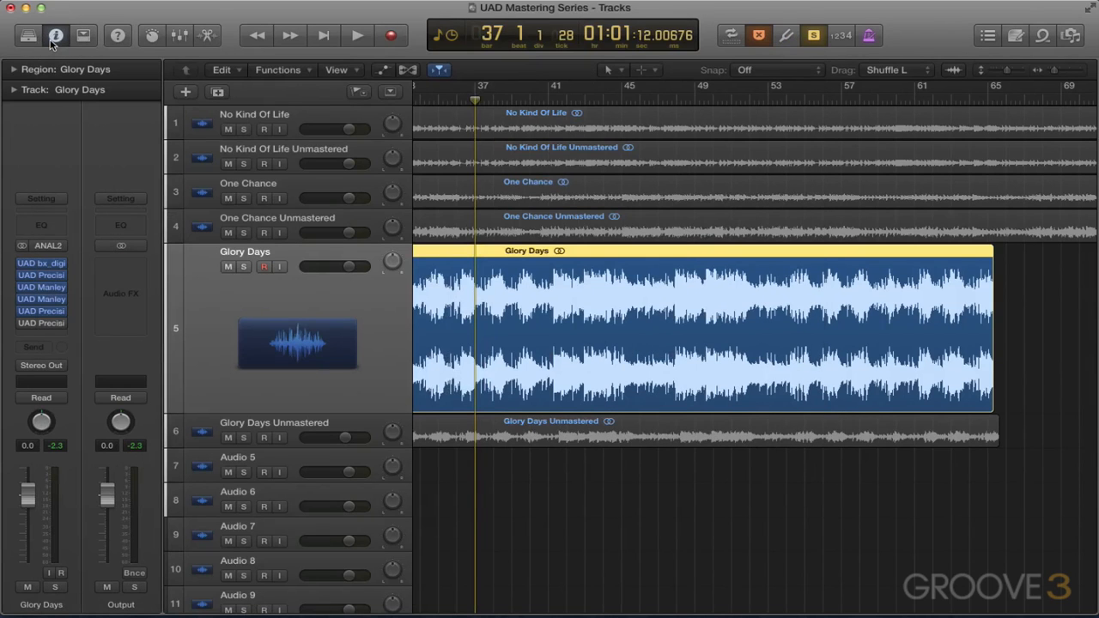
Play the song from about bar 9, comparing the Glory Days track with Glory Days Unmastered, and stop playback
{"action": "key", "text": "Return"}
{"action": "double_click", "coordinate": [566, 100]}
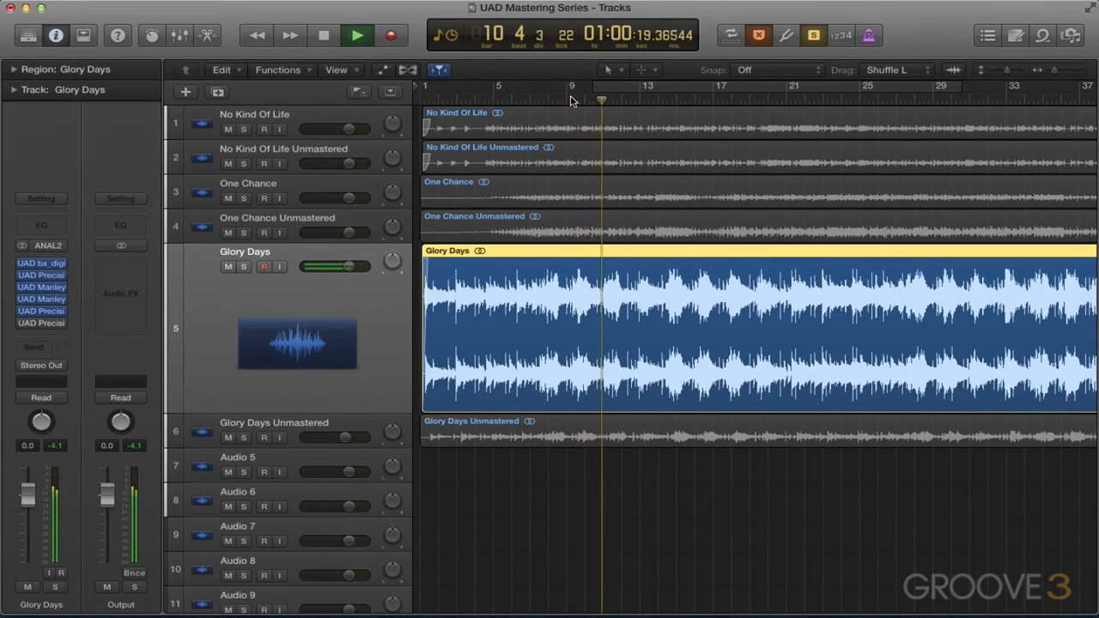
{"action": "left_click", "coordinate": [301, 430]}
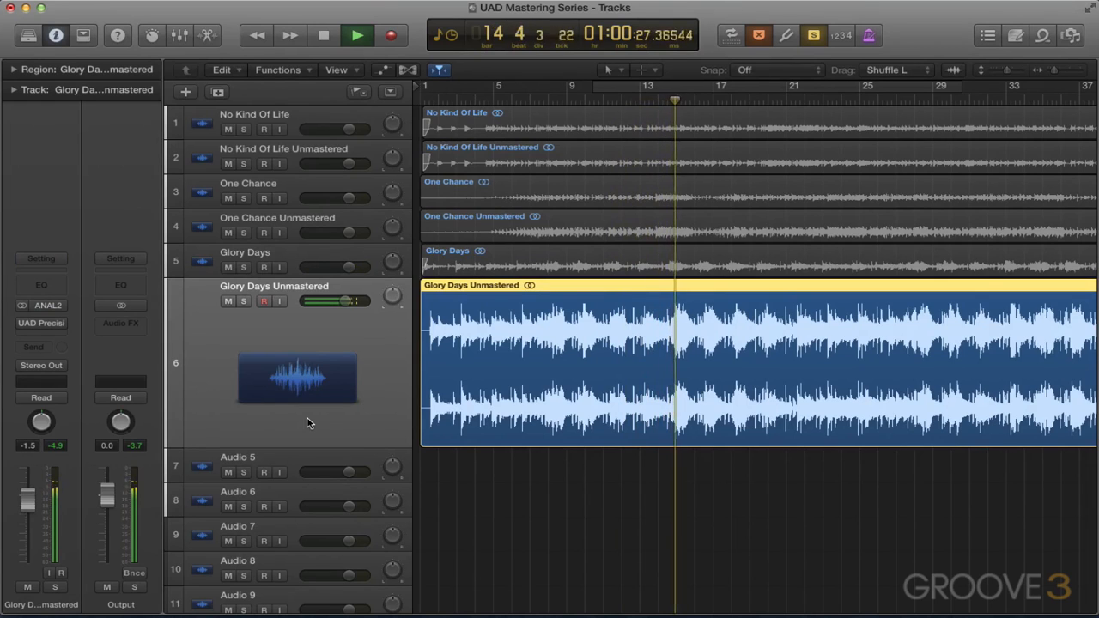
{"action": "left_click", "coordinate": [295, 271]}
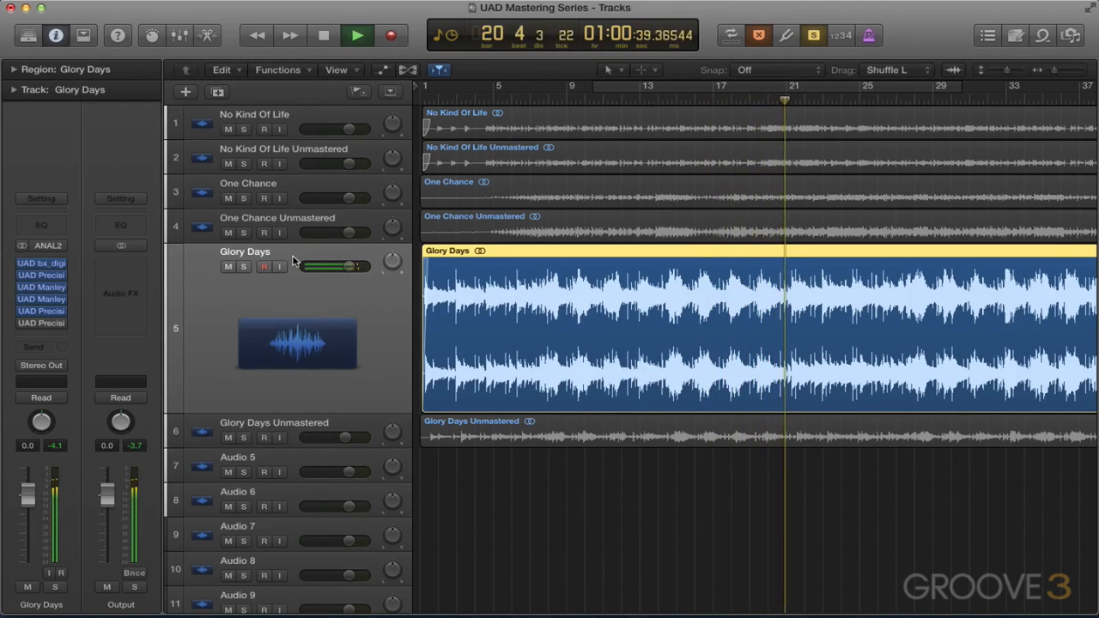
{"action": "key", "text": "space"}
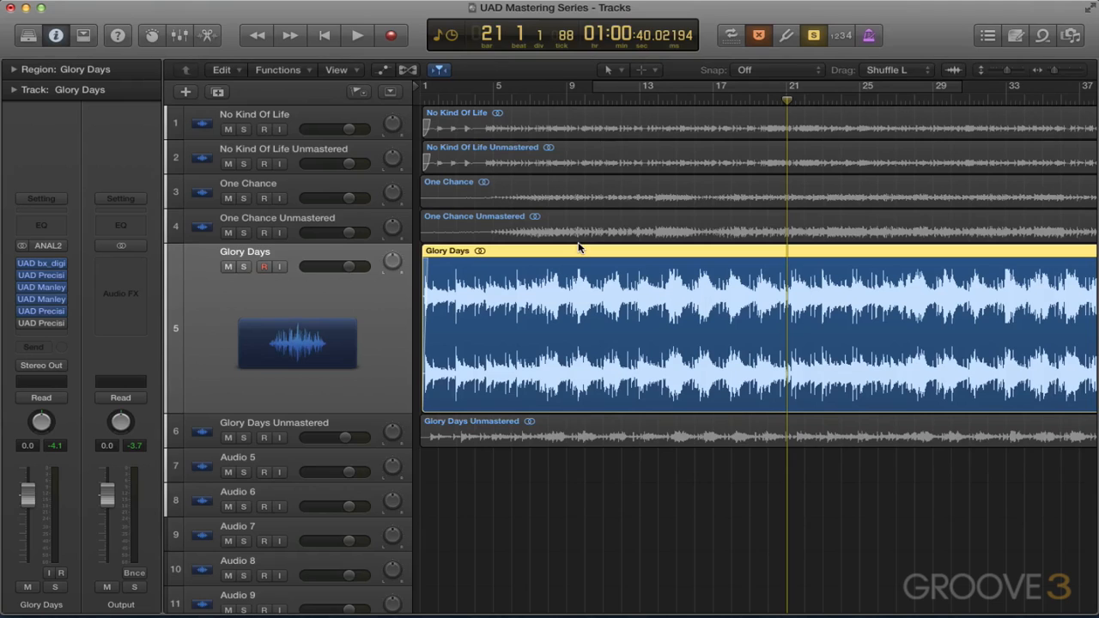
Reopen the bx_digital V2 to review the stereo section's HF gain, and close it
{"action": "mouse_move", "coordinate": [44, 266]}
{"action": "left_click", "coordinate": [41, 275]}
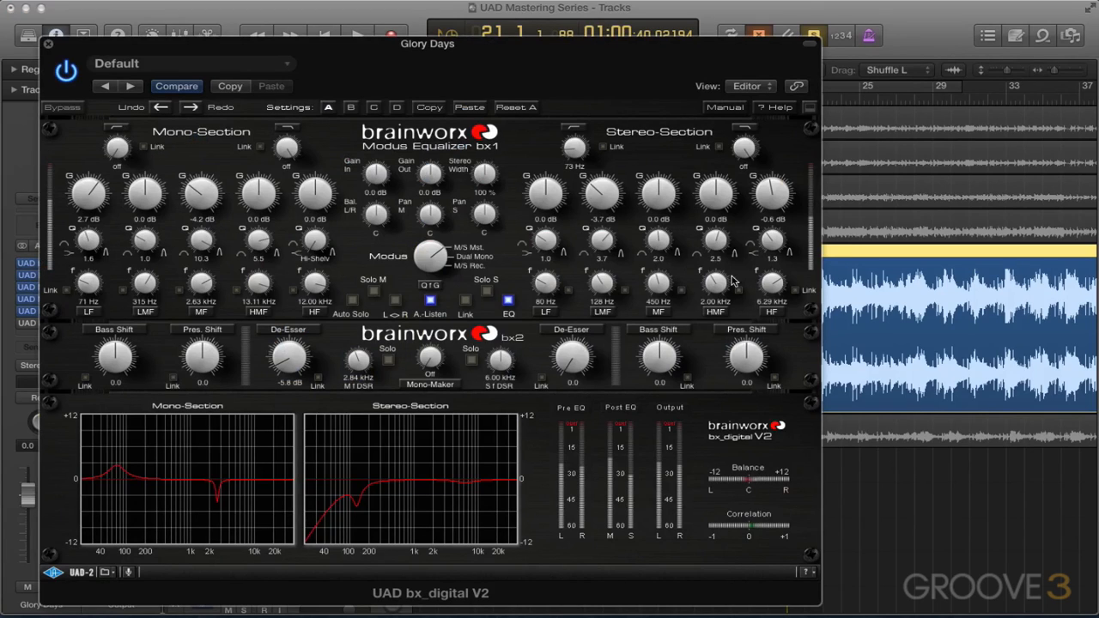
{"action": "left_click_drag", "start_coordinate": [770, 185], "coordinate": [770, 194]}
{"action": "left_click", "coordinate": [48, 43]}
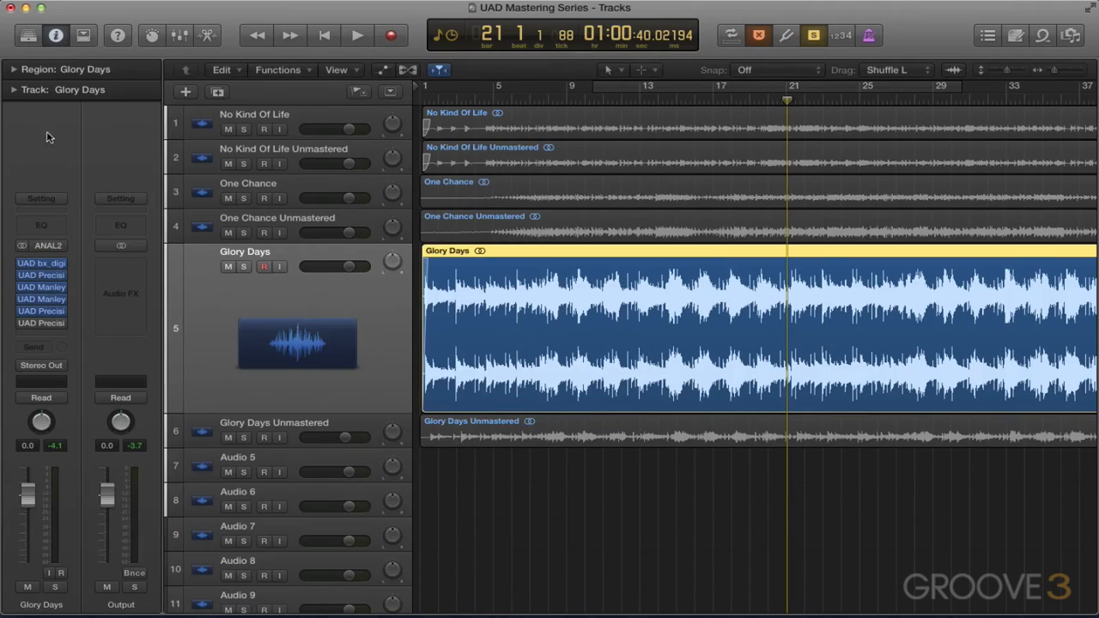
Open the Precision Multiband on Glory Days to examine its HF band settings, and close it
{"action": "left_click", "coordinate": [41, 277]}
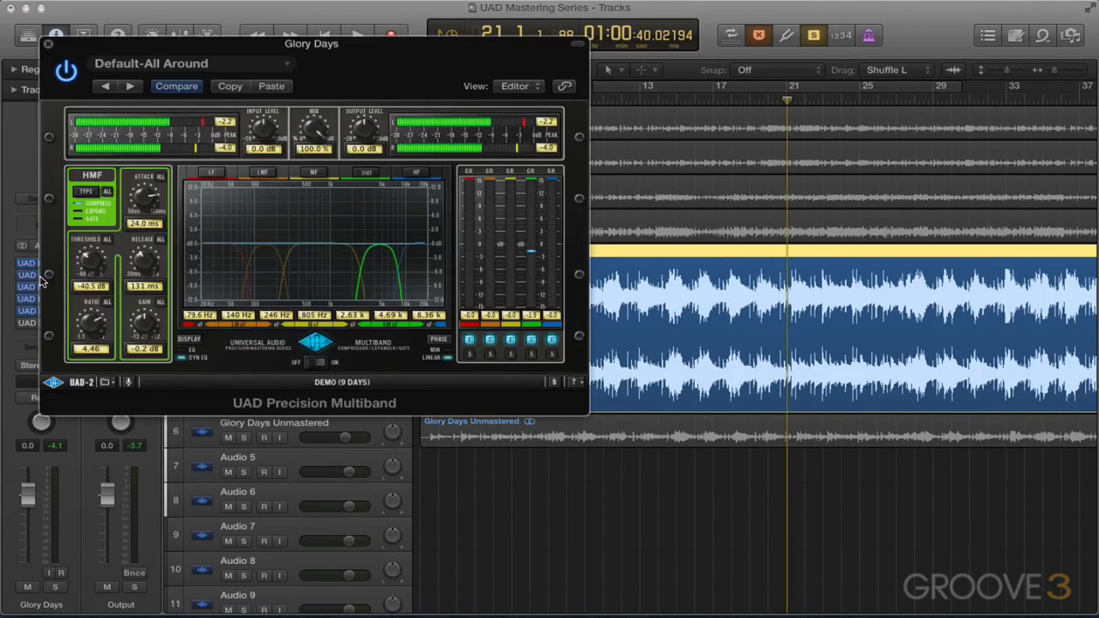
{"action": "left_click", "coordinate": [413, 174]}
{"action": "left_click", "coordinate": [412, 178]}
{"action": "left_click", "coordinate": [413, 176]}
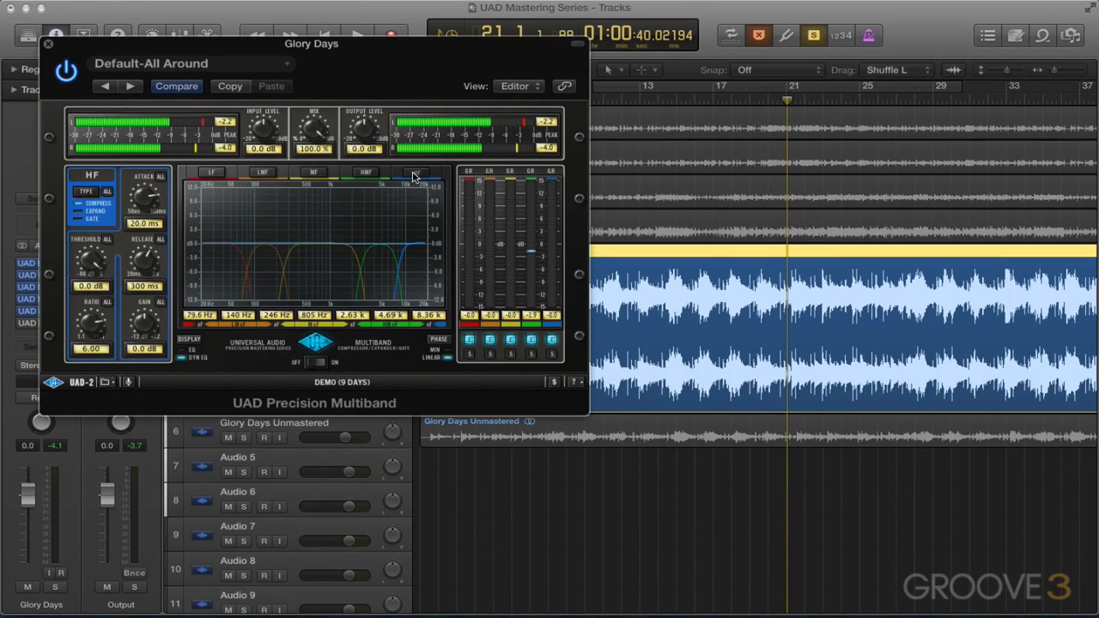
{"action": "left_click", "coordinate": [49, 44]}
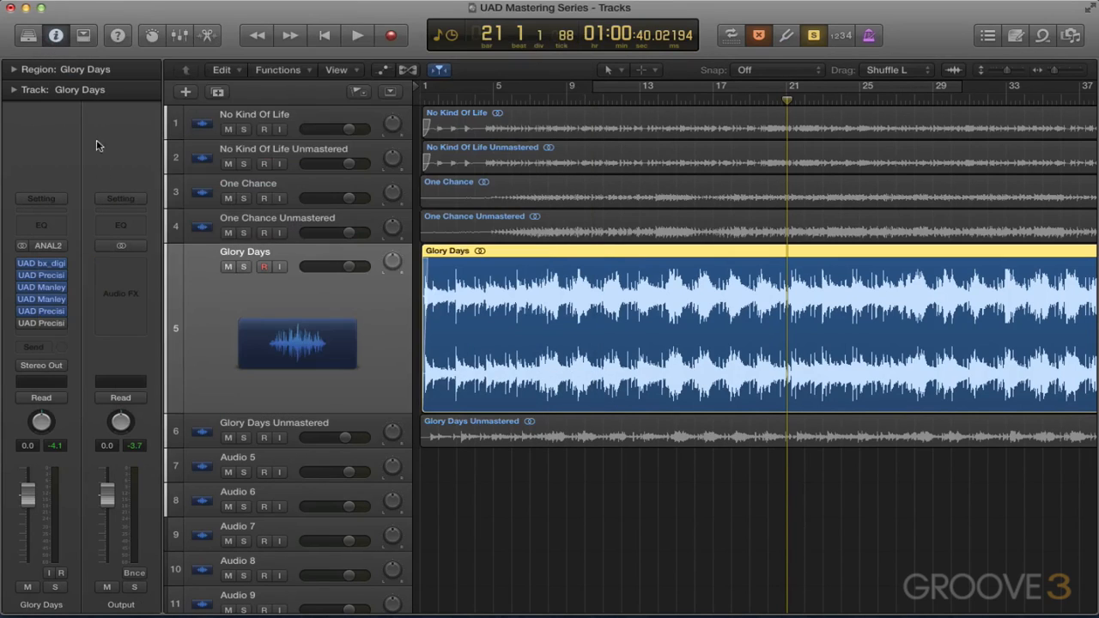
Reopen the Precision K-Stereo on Glory Days and lower its side gain to -4.5 dB
{"action": "left_click", "coordinate": [42, 312]}
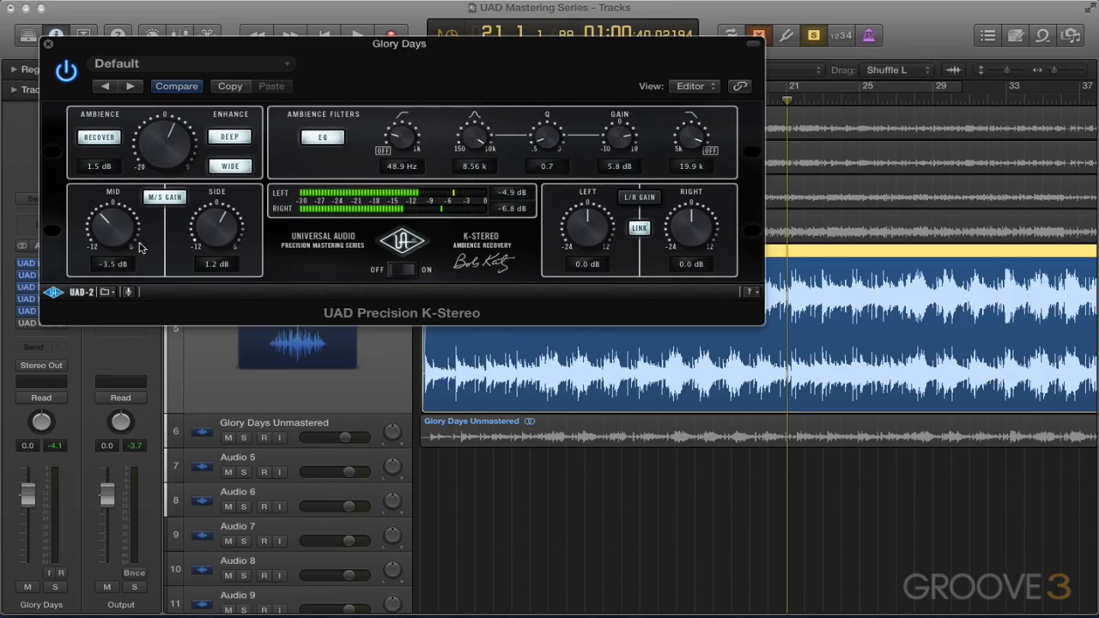
{"action": "left_click_drag", "start_coordinate": [217, 218], "coordinate": [207, 222]}
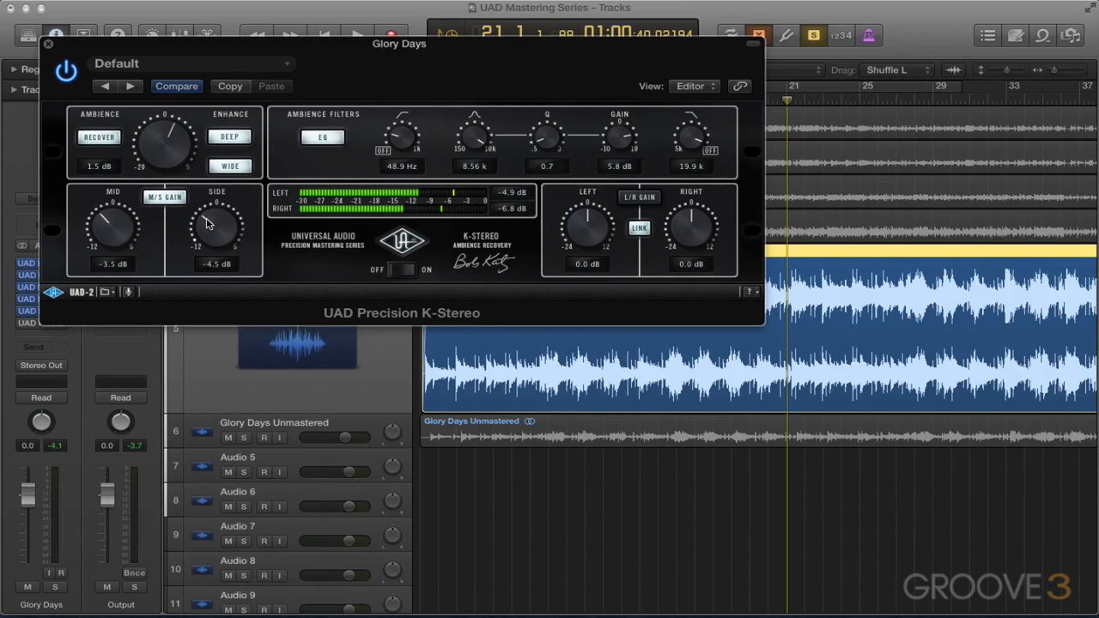